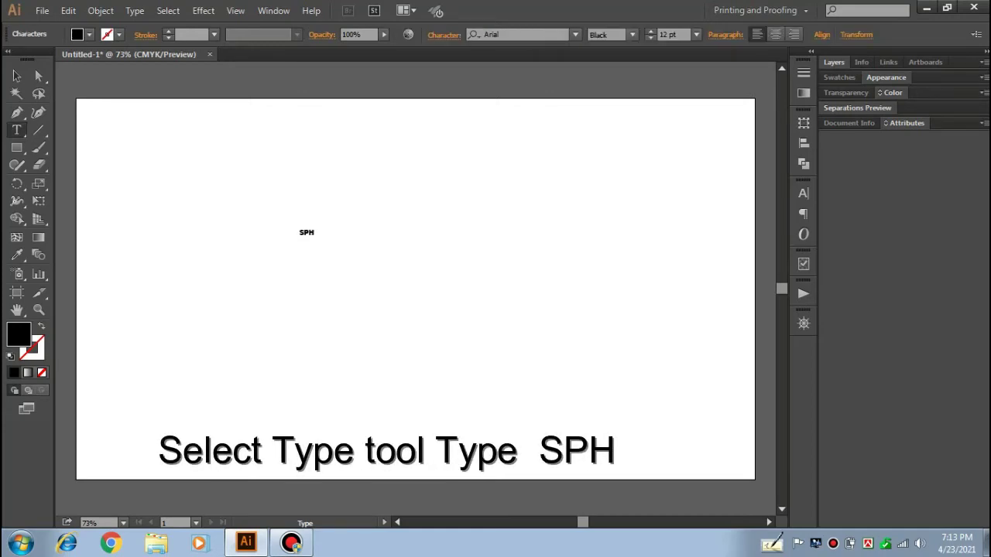
# Scale the SPH text into large lettering across the upper artboard and begin a pen path below it
pyautogui.click(16, 75)
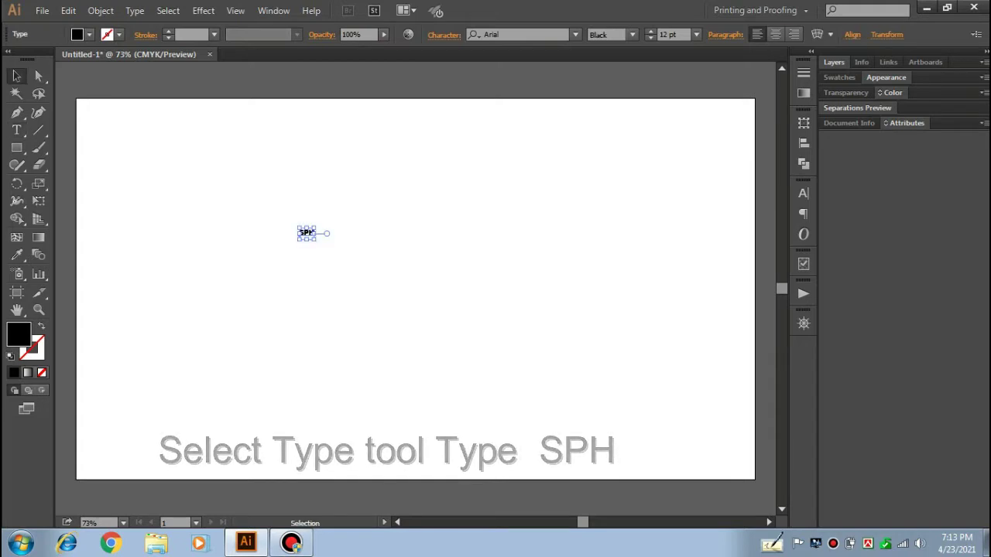
pyautogui.moveTo(316, 233); pyautogui.dragTo(448, 344)
pyautogui.moveTo(391, 244); pyautogui.dragTo(476, 259)
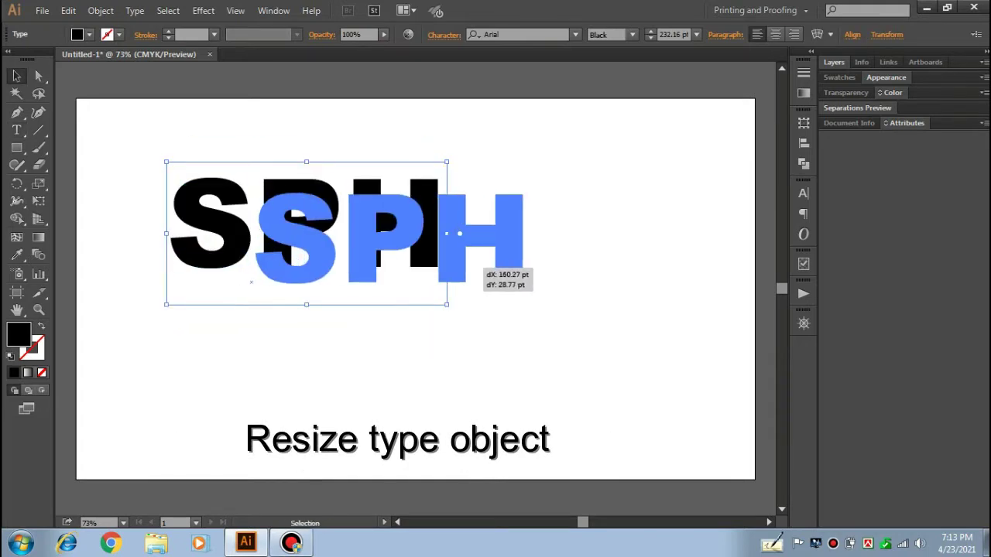
pyautogui.press('p')
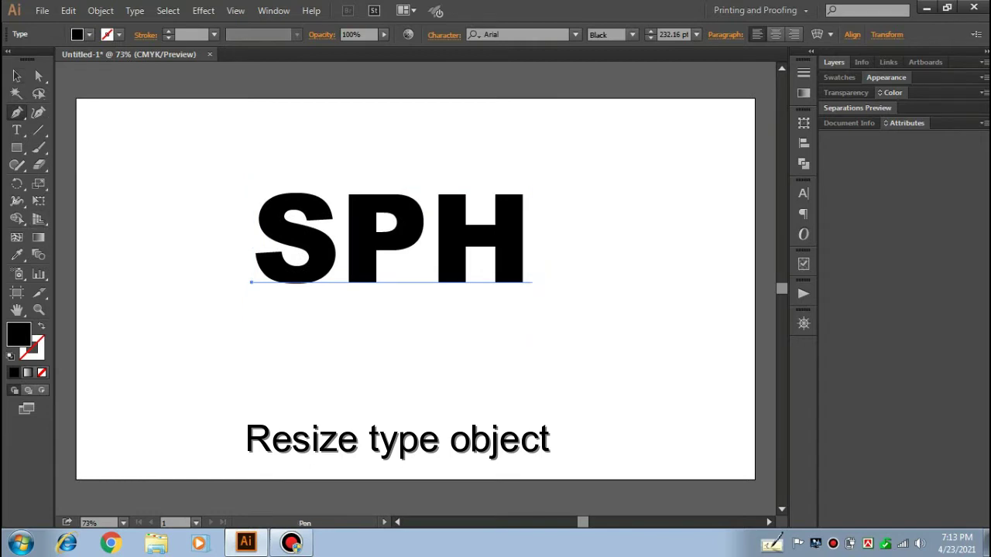
pyautogui.click(243, 313)
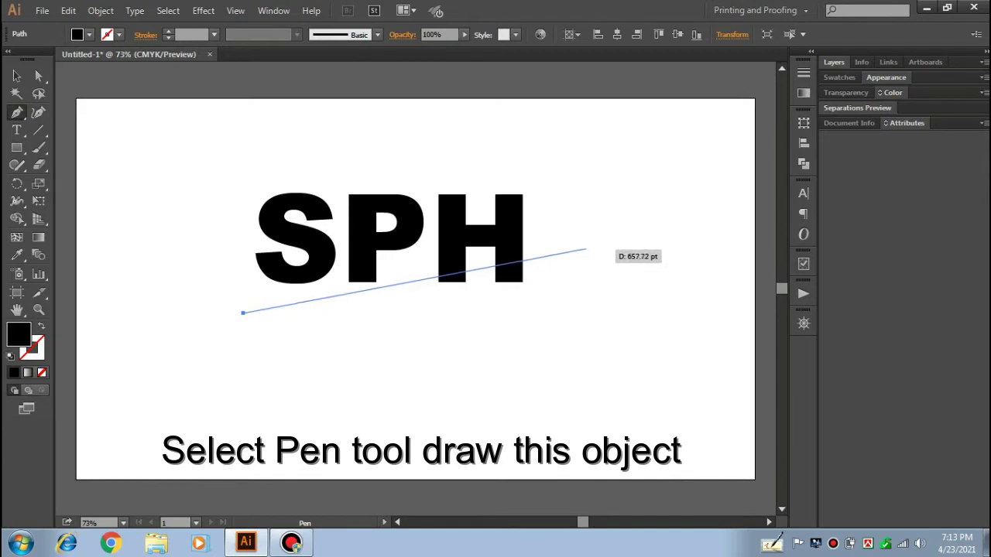
# Draw a closed, tapered black swoosh curving up through the lower half of the SPH letters
pyautogui.moveTo(586, 248); pyautogui.dragTo(707, 257)
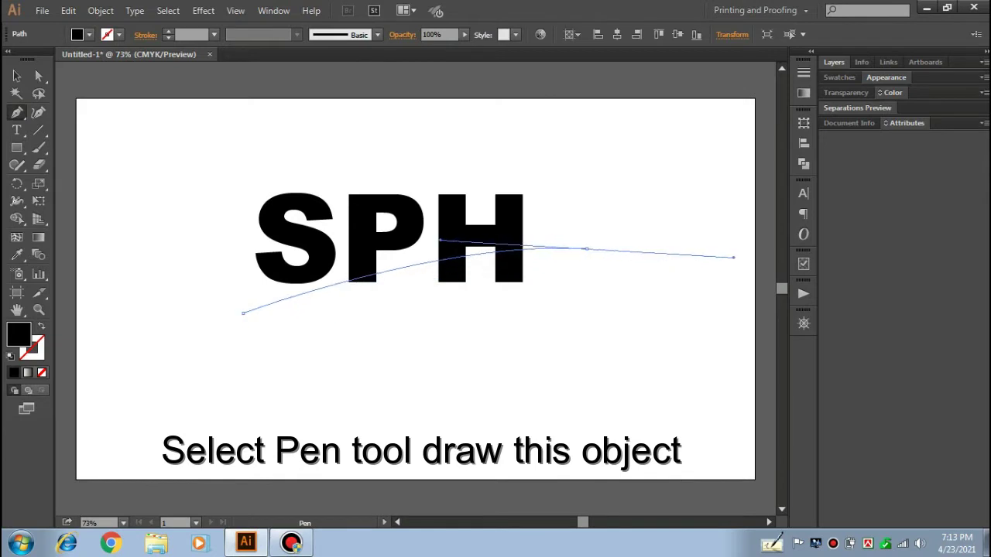
pyautogui.moveTo(707, 257)
pyautogui.mouseDown()
pyautogui.moveTo(721, 250)
pyautogui.moveTo(655, 241)
pyautogui.mouseUp()
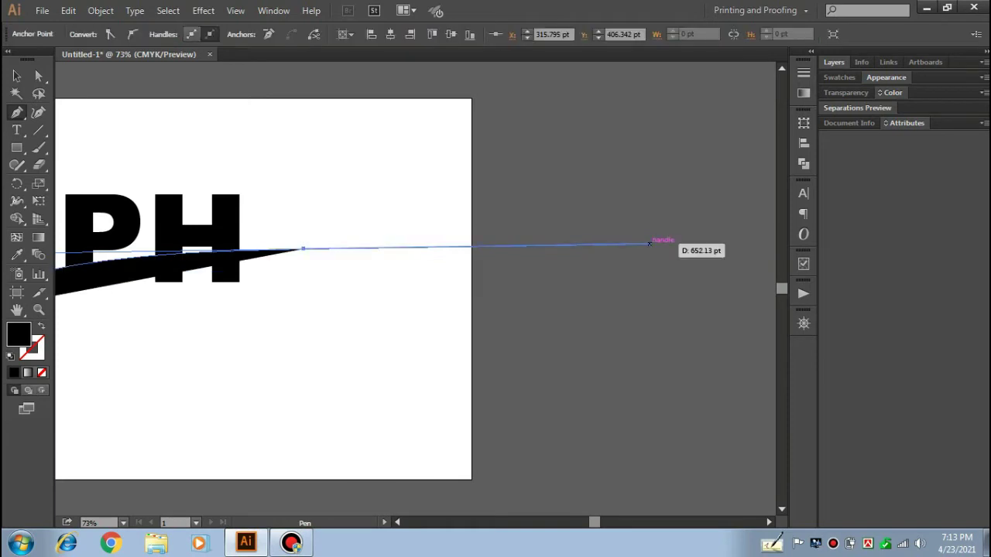
pyautogui.moveTo(495, 309); pyautogui.dragTo(654, 300)
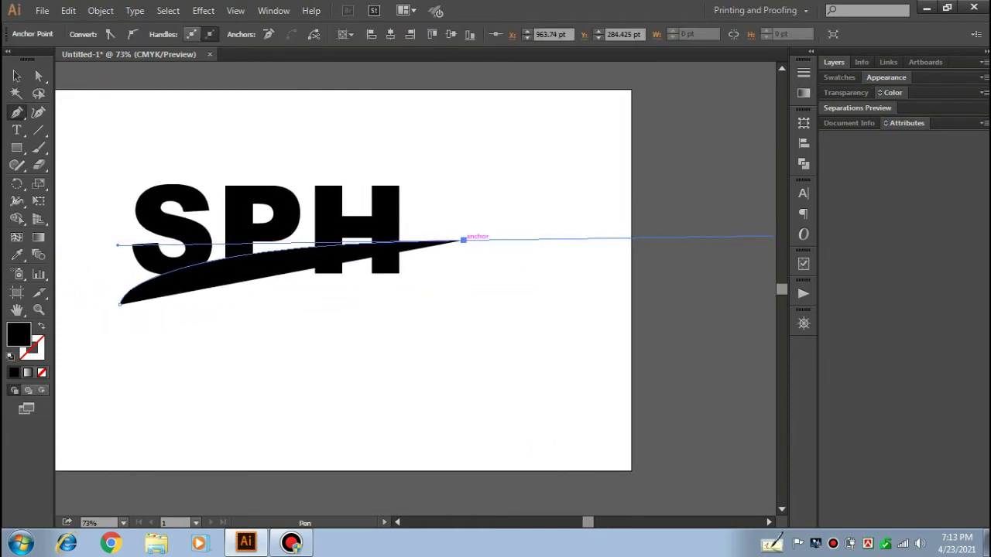
pyautogui.moveTo(463, 239)
pyautogui.mouseDown()
pyautogui.moveTo(118, 245)
pyautogui.moveTo(152, 301)
pyautogui.mouseUp()
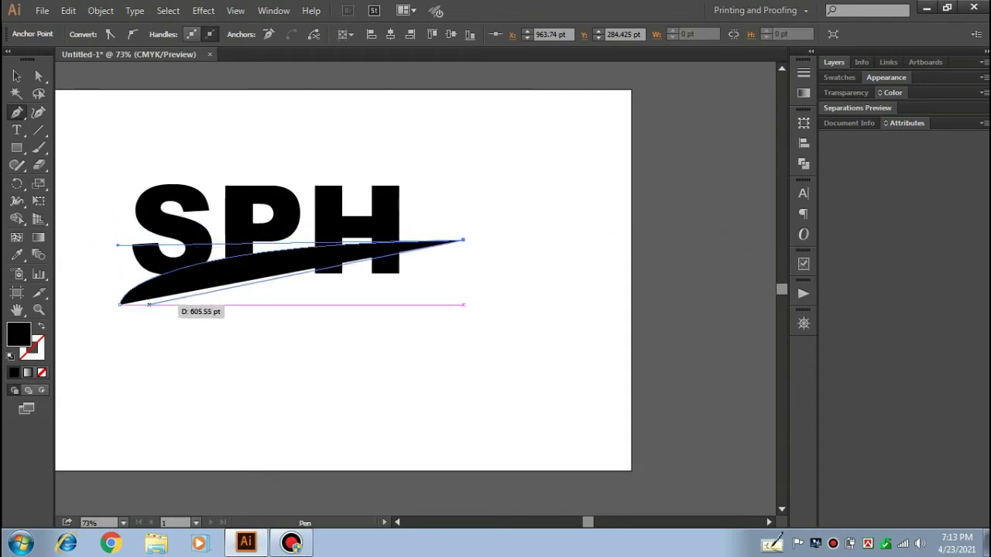
pyautogui.moveTo(151, 301)
pyautogui.mouseDown()
pyautogui.moveTo(135, 335)
pyautogui.moveTo(114, 342)
pyautogui.mouseUp()
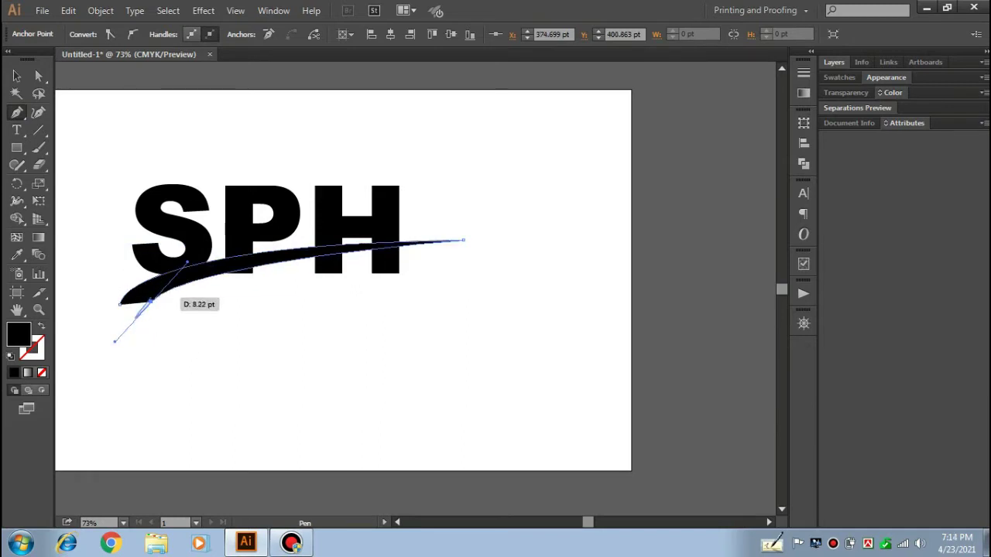
pyautogui.click(151, 301)
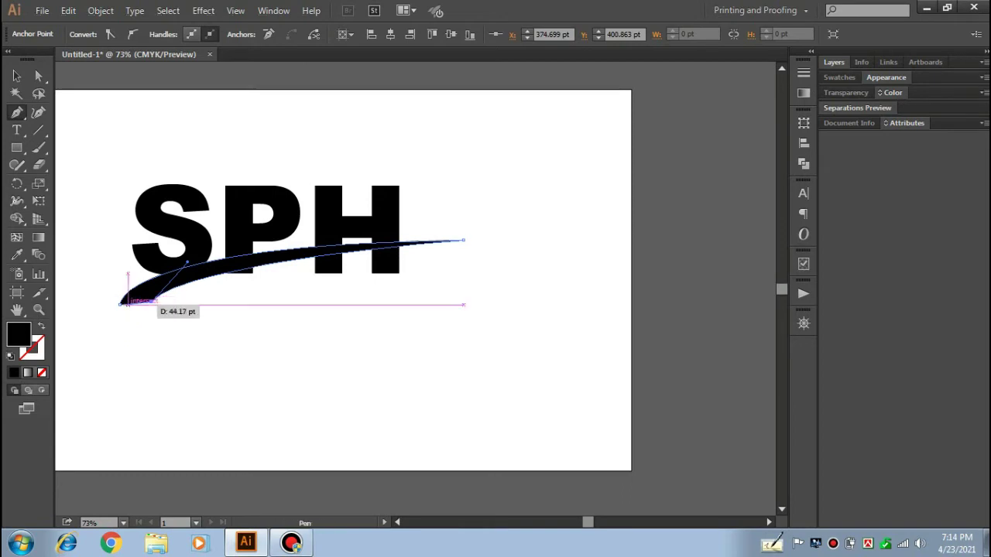
pyautogui.press('v')
pyautogui.moveTo(371, 348); pyautogui.dragTo(497, 342)
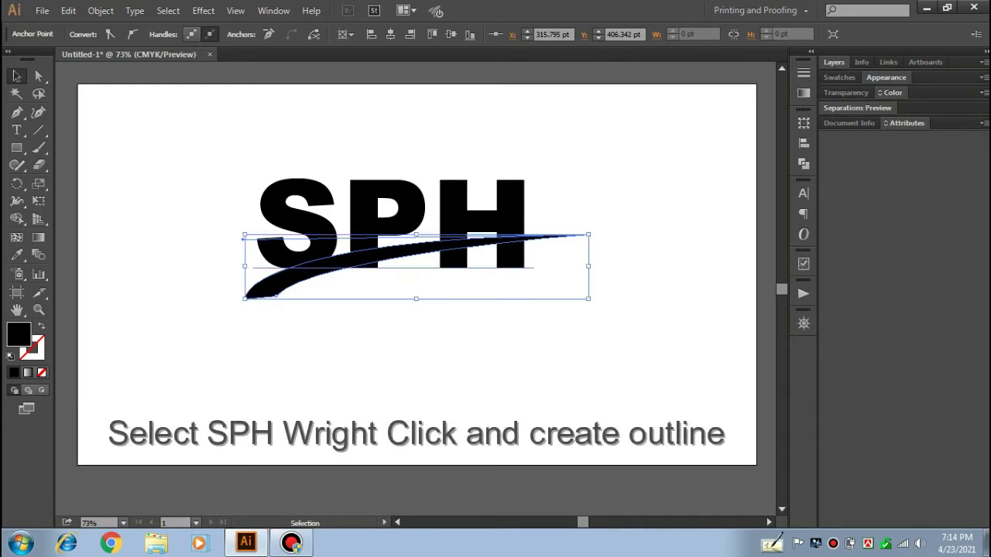
# Convert the SPH text to outlines and select the letters together with the swoosh
pyautogui.click(402, 348)
pyautogui.click(364, 217)
pyautogui.rightClick(364, 216)
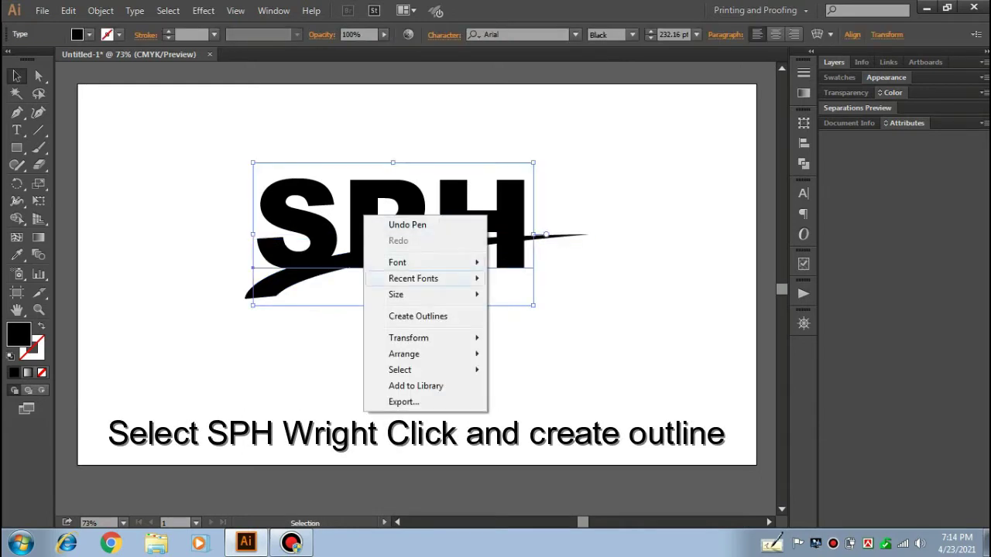
pyautogui.click(418, 316)
pyautogui.hotkey('ctrl', 'shift', 'a')
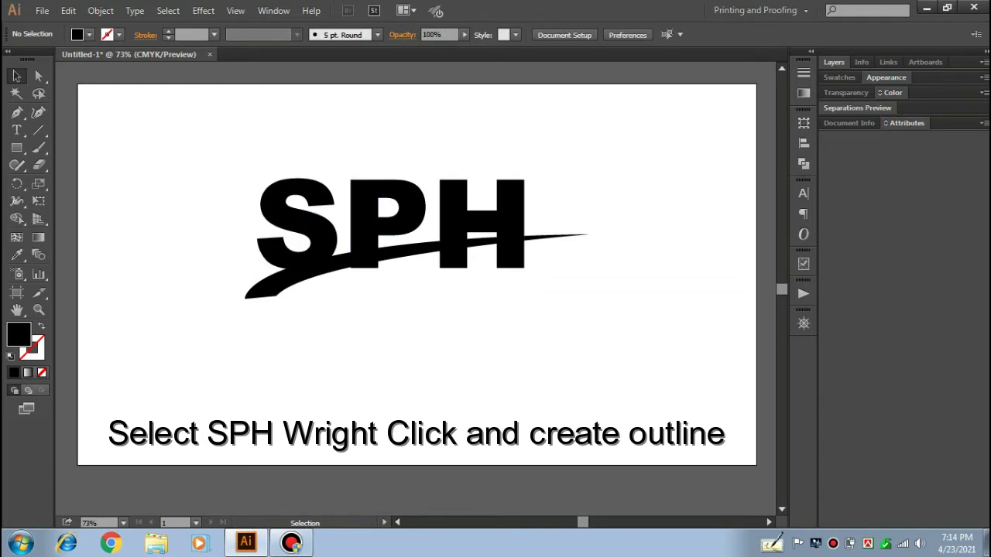
pyautogui.moveTo(596, 327); pyautogui.dragTo(273, 199)
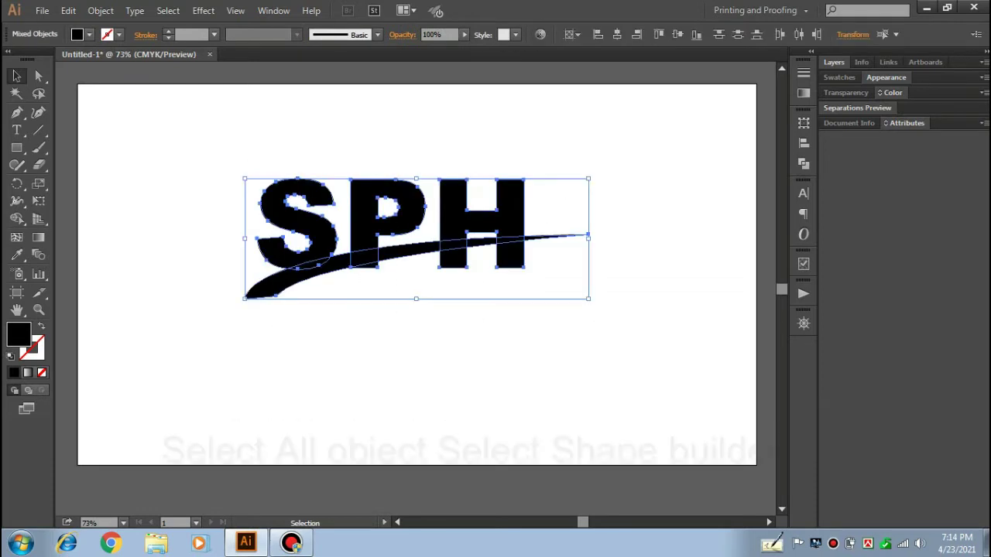
pyautogui.hotkey('shift', 'm')
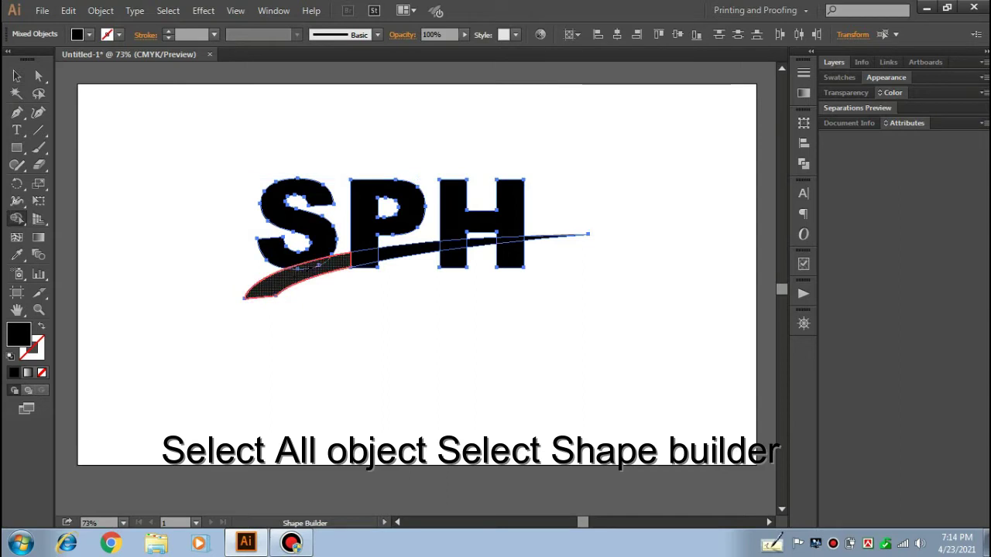
# Merge the swoosh with Shape Builder and delete the H and P pieces below it
pyautogui.moveTo(317, 265); pyautogui.dragTo(465, 246)
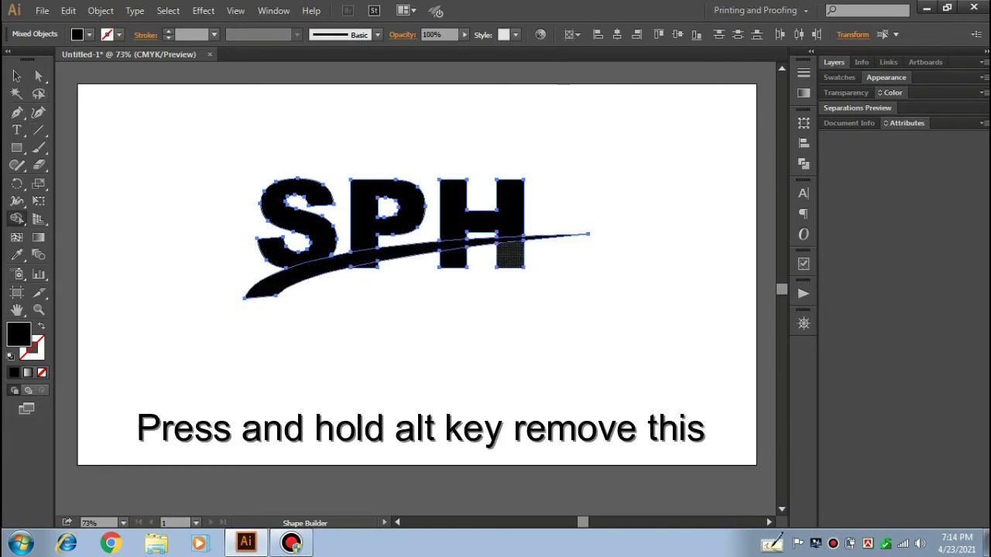
pyautogui.keyDown('alt'); pyautogui.click(510, 256); pyautogui.keyUp('alt')
pyautogui.keyDown('alt'); pyautogui.click(454, 258); pyautogui.keyUp('alt')
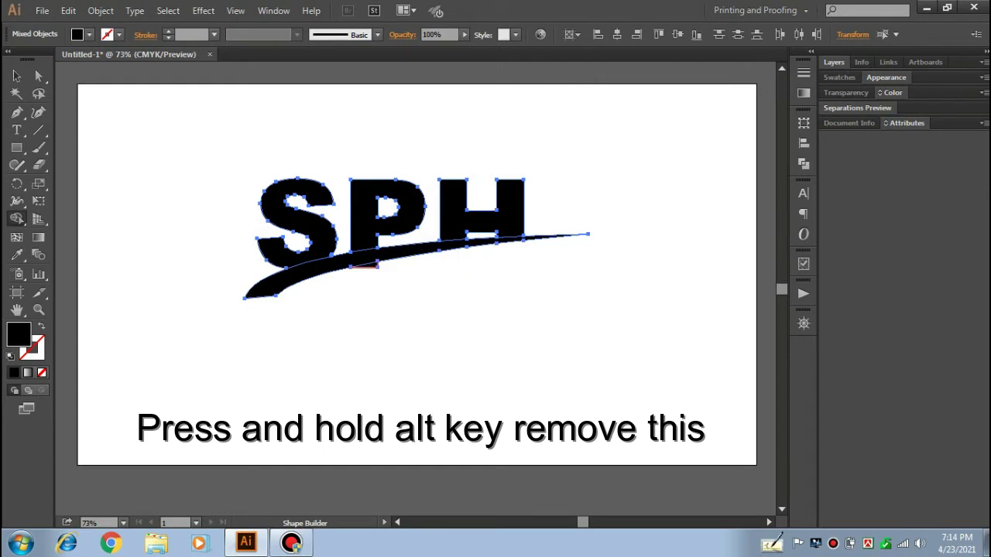
pyautogui.keyDown('alt'); pyautogui.click(366, 265); pyautogui.keyUp('alt')
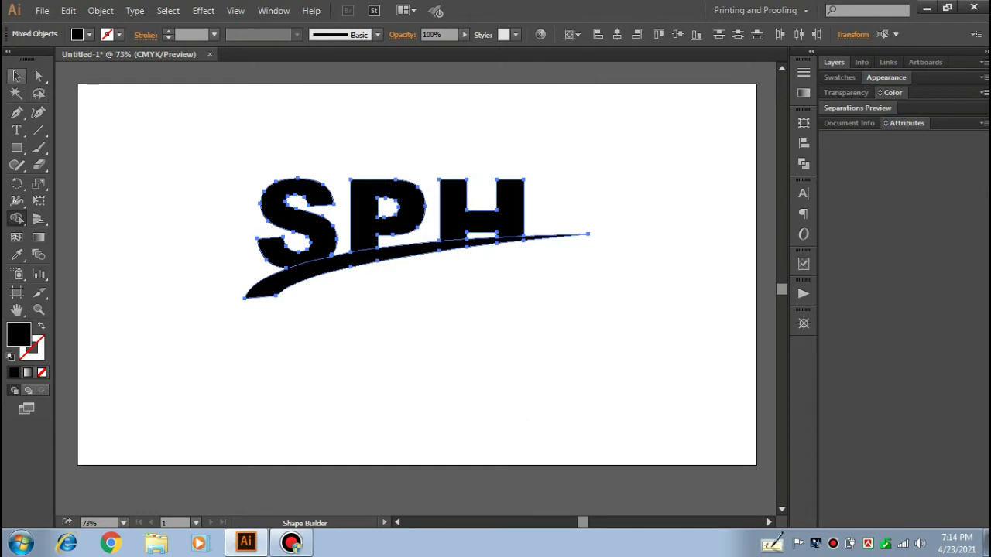
# Nudge the swoosh slightly down to leave a thin gap under the letters
pyautogui.click(17, 75)
pyautogui.click(194, 182)
pyautogui.moveTo(337, 266); pyautogui.dragTo(336, 269)
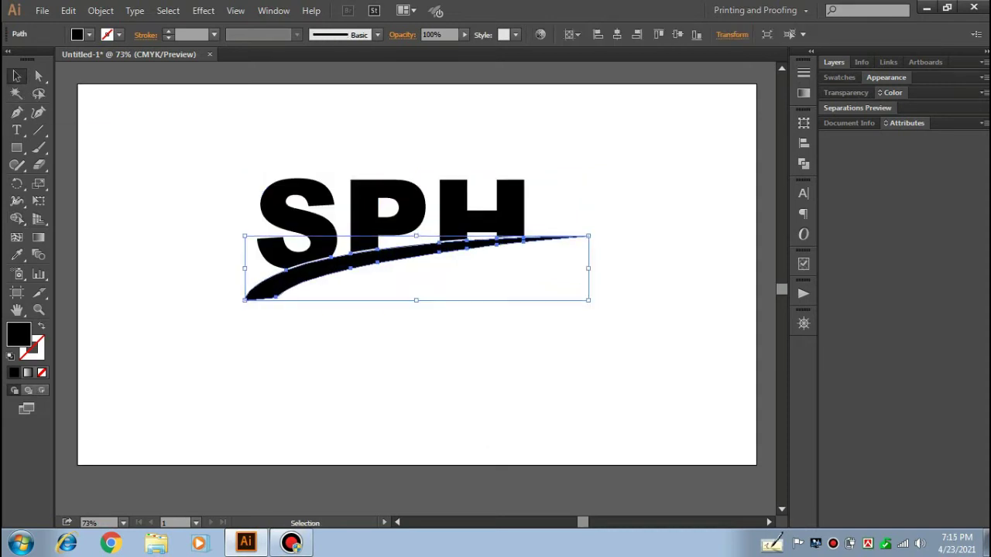
pyautogui.hotkey('ctrl', 'shift', 'a')
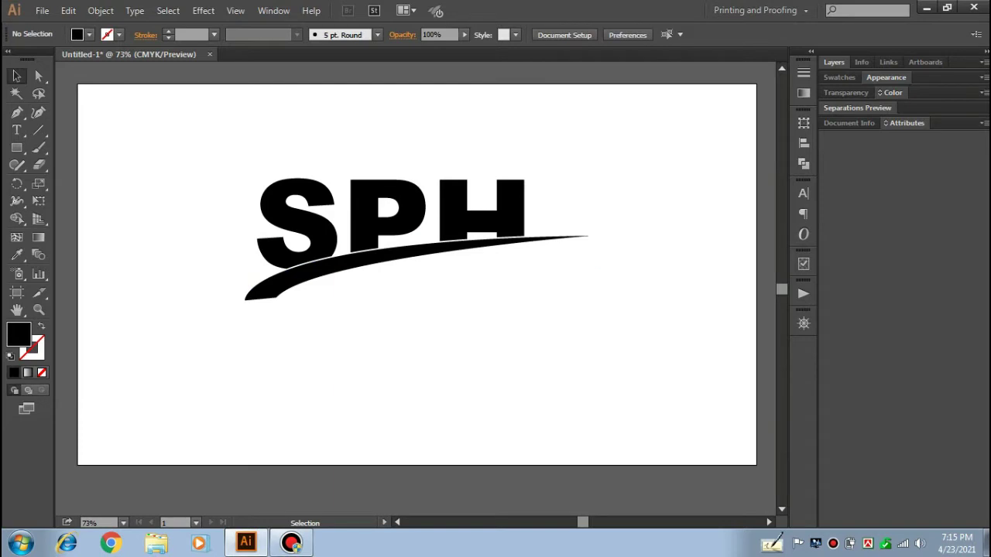
pyautogui.moveTo(418, 271)
pyautogui.mouseDown()
pyautogui.moveTo(447, 268)
pyautogui.moveTo(437, 266)
pyautogui.mouseUp()
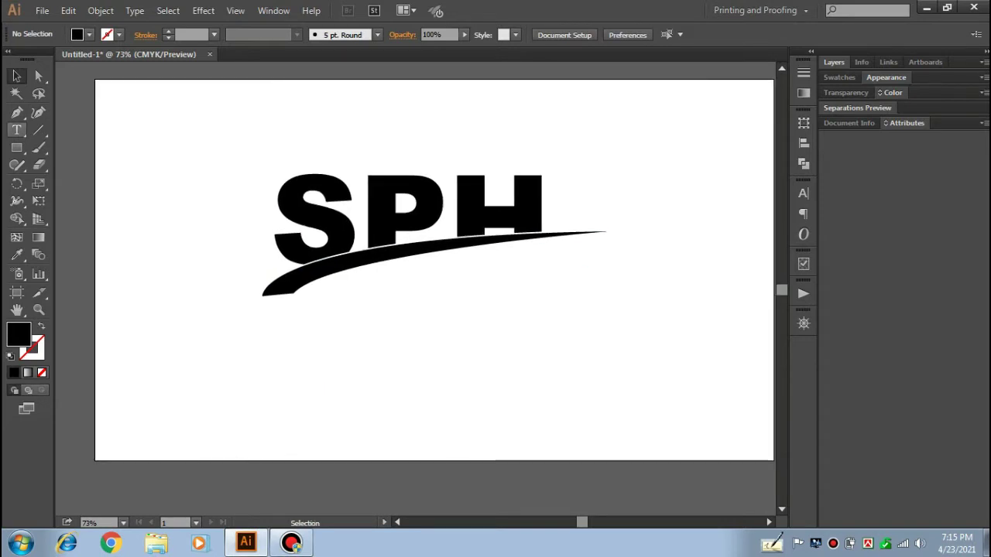
# Draw a thin curved path just beneath the swoosh to carry text
pyautogui.press('t')
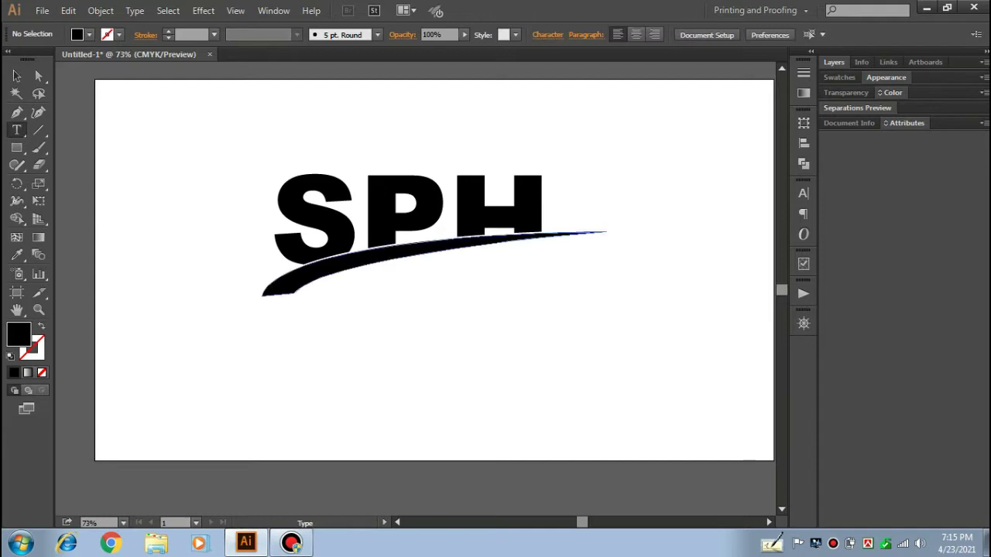
pyautogui.press('p')
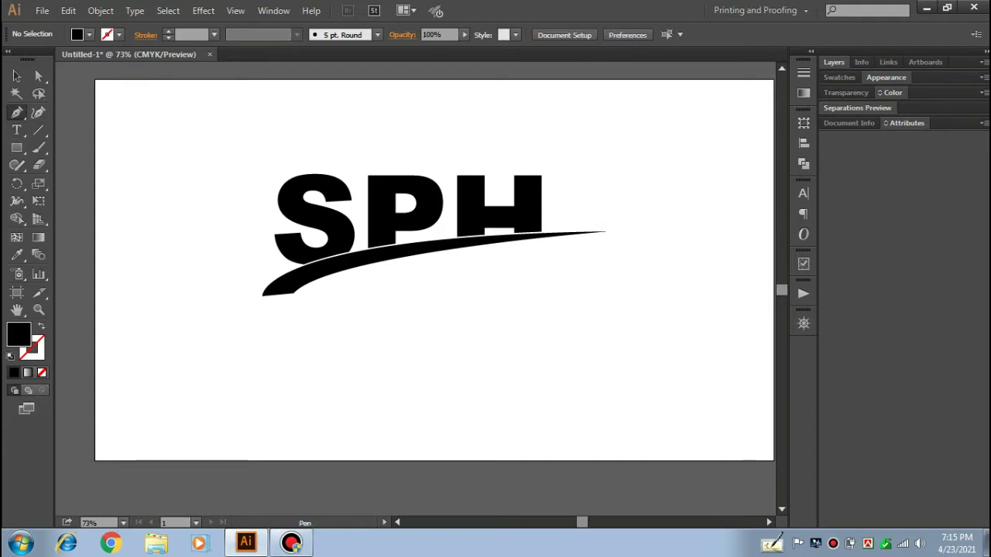
pyautogui.click(338, 284)
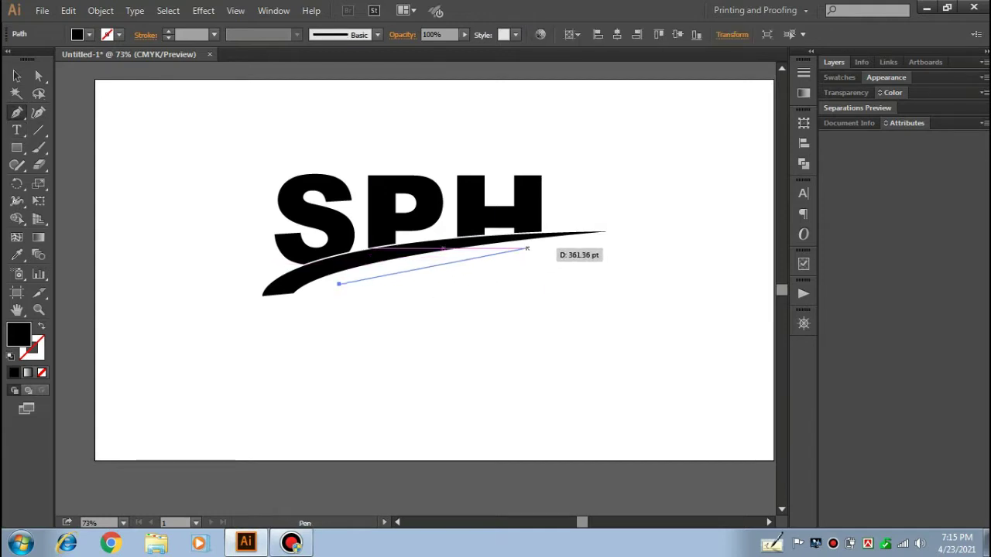
pyautogui.moveTo(552, 242)
pyautogui.mouseDown()
pyautogui.moveTo(686, 244)
pyautogui.moveTo(695, 232)
pyautogui.moveTo(728, 231)
pyautogui.mouseUp()
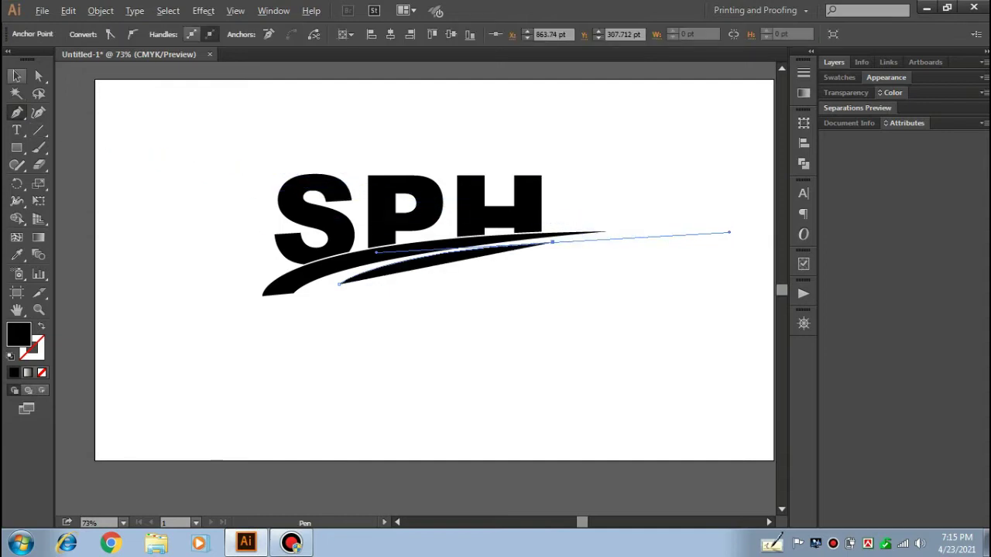
pyautogui.click(552, 242)
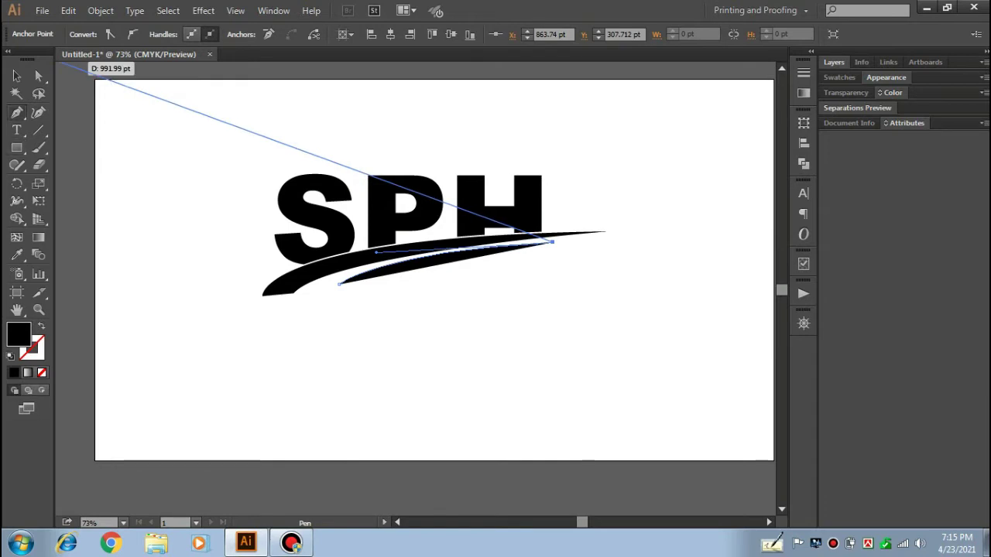
pyautogui.moveTo(16, 130); pyautogui.dragTo(54, 163)
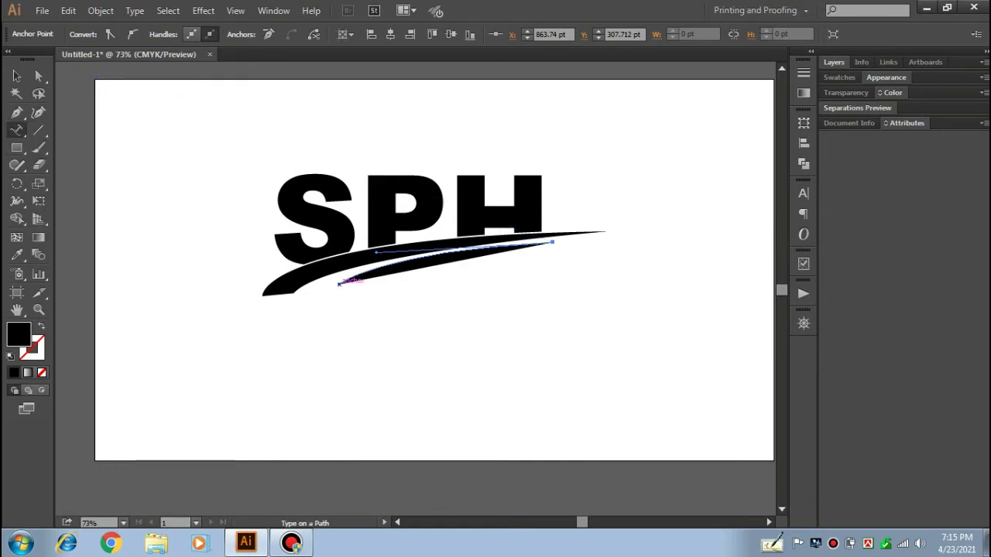
# Type 'Brand Name' along the curved path and enlarge it to 24 pt
pyautogui.click(341, 282)
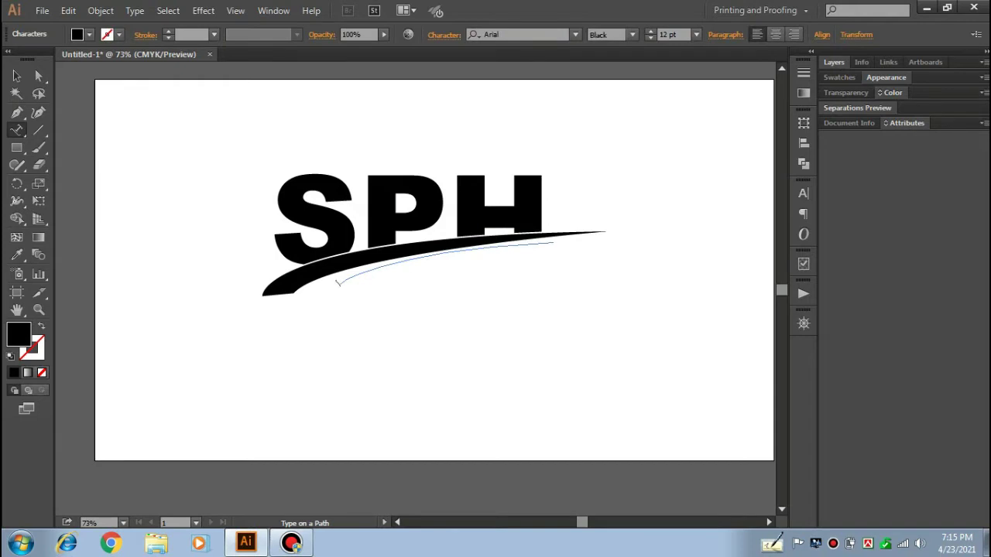
pyautogui.write('Brand Na')
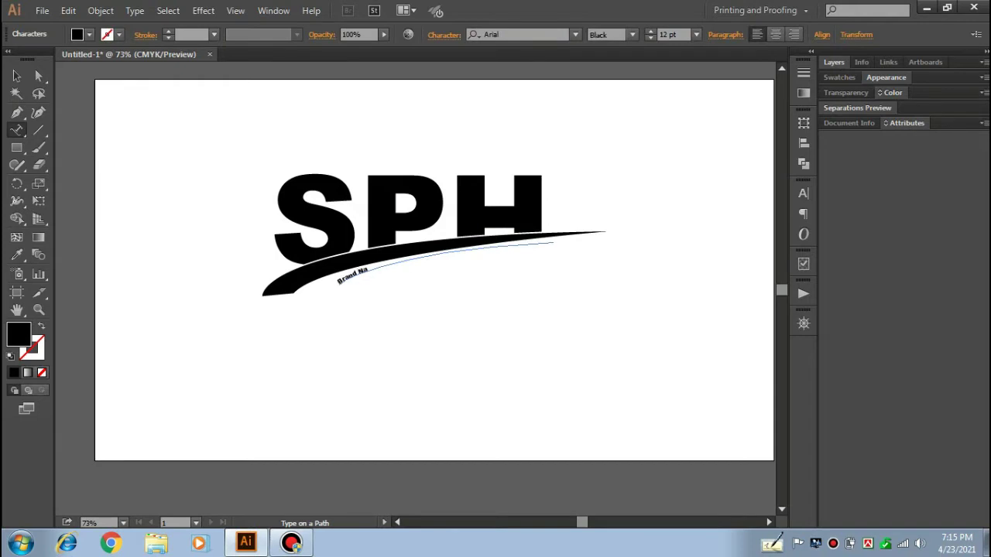
pyautogui.write('me')
pyautogui.press('Escape')
pyautogui.press('Return')
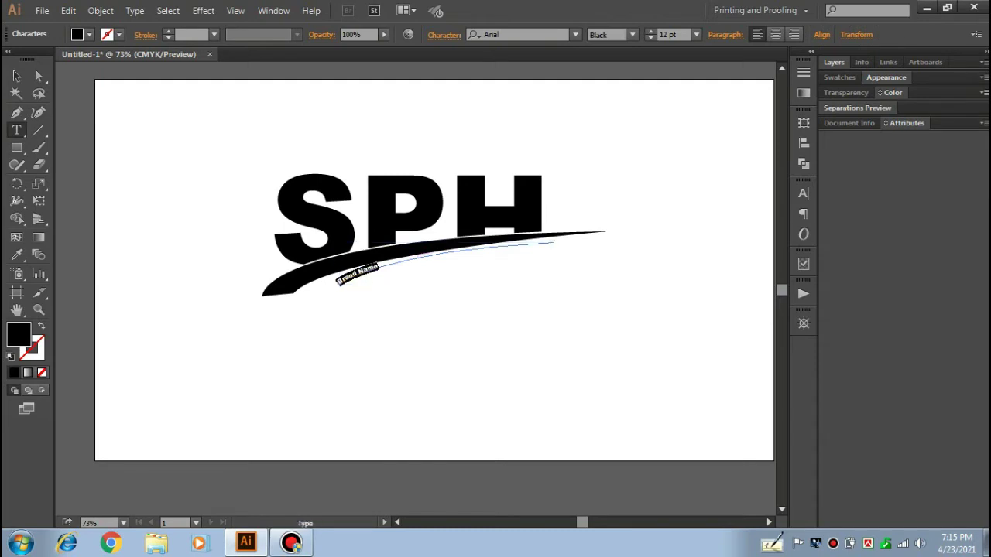
pyautogui.click(667, 34)
pyautogui.press('Up')
pyautogui.press('Up')
pyautogui.press('Up')
pyautogui.press('Up')
pyautogui.press('Up')
pyautogui.press('Up')
pyautogui.press('Up')
pyautogui.press('Up')
pyautogui.press('Up')
pyautogui.press('Up')
pyautogui.press('Up')
pyautogui.press('Up')
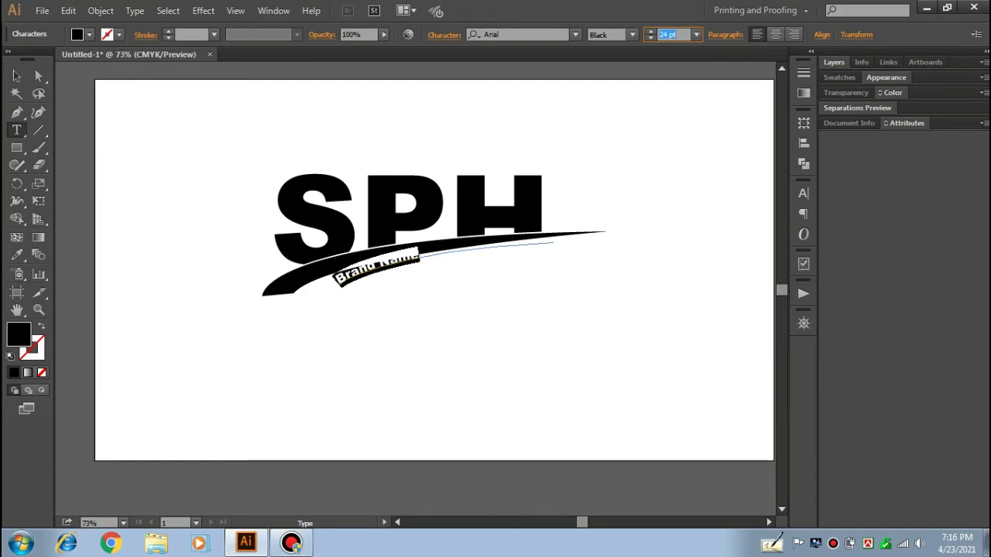
# Set the word 'Brand' in the Bauhaus 93 font
pyautogui.click(365, 268)
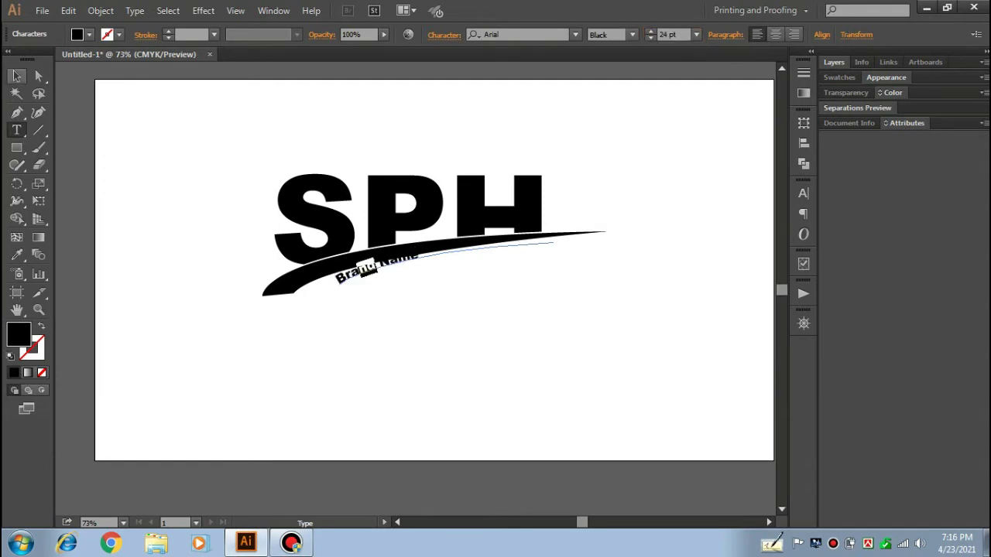
pyautogui.doubleClick(361, 270)
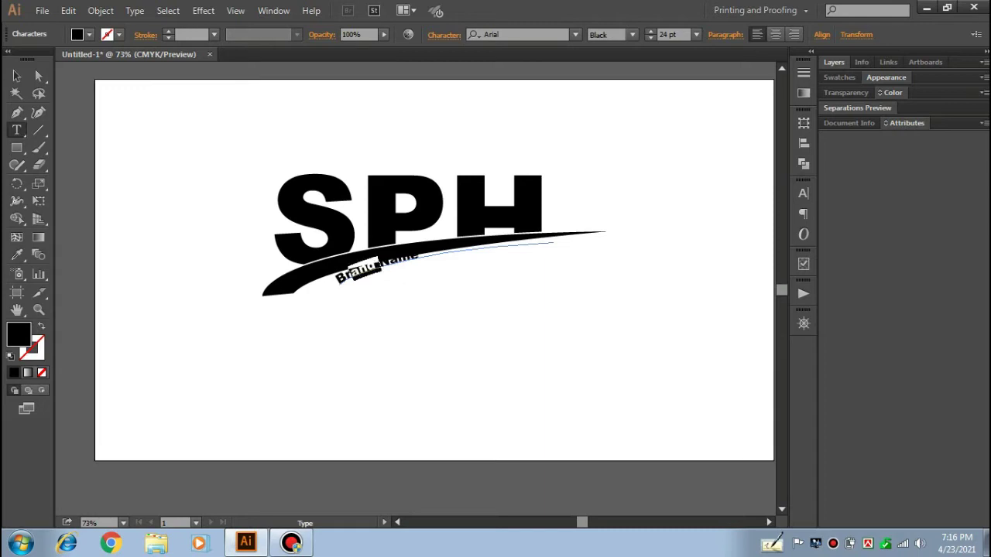
pyautogui.click(514, 35)
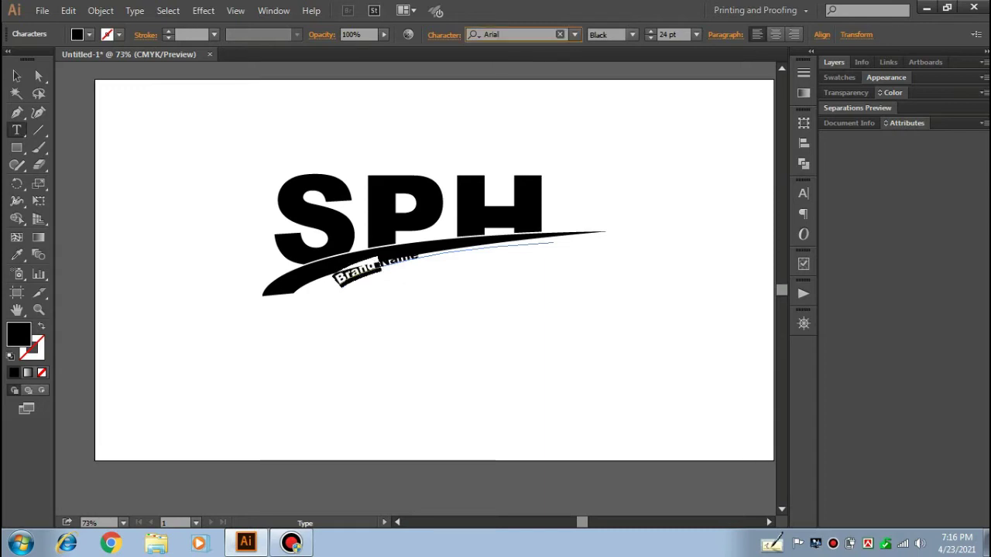
pyautogui.write('Bauhaus 93')
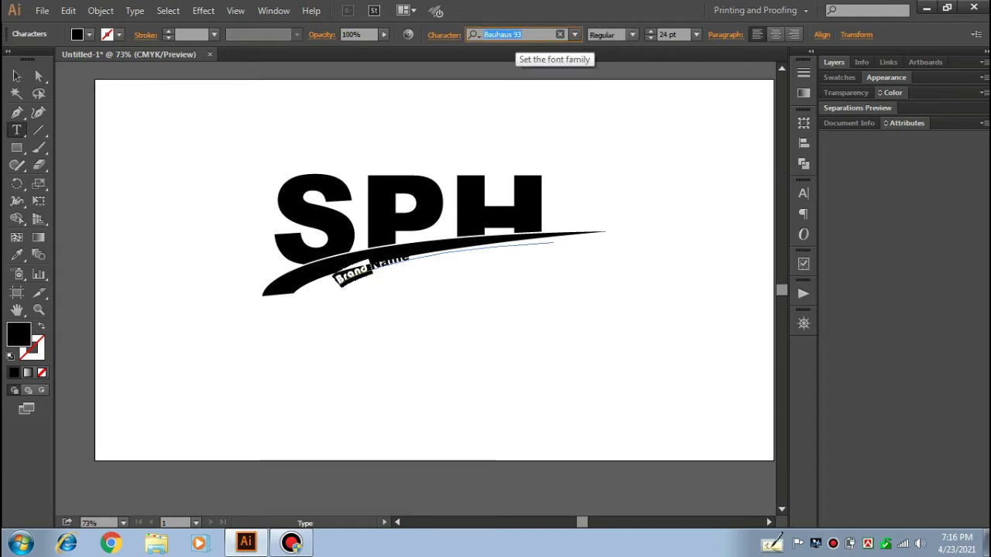
pyautogui.click(16, 76)
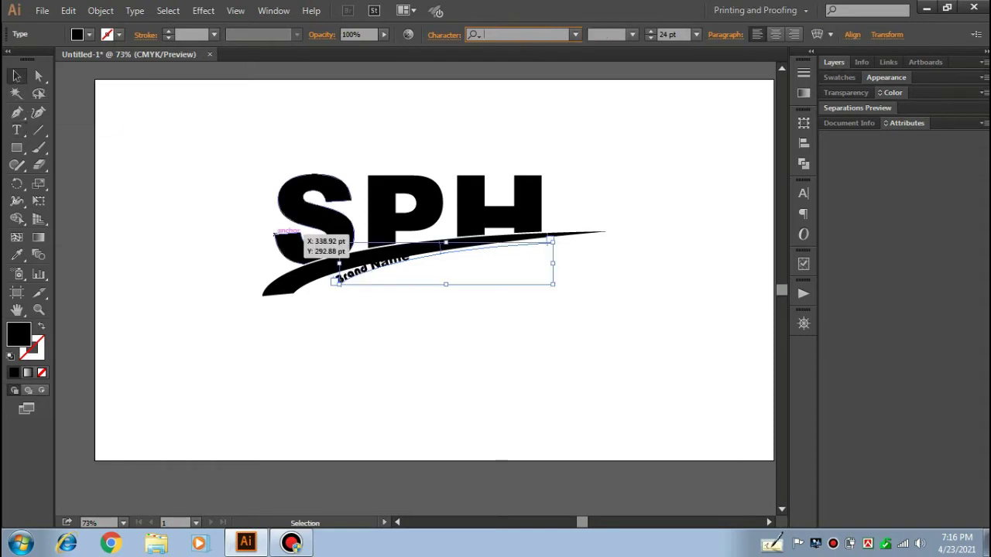
# Move the curved Brand Name text down and left under the swoosh's tapered left tip
pyautogui.moveTo(446, 261); pyautogui.dragTo(415, 275)
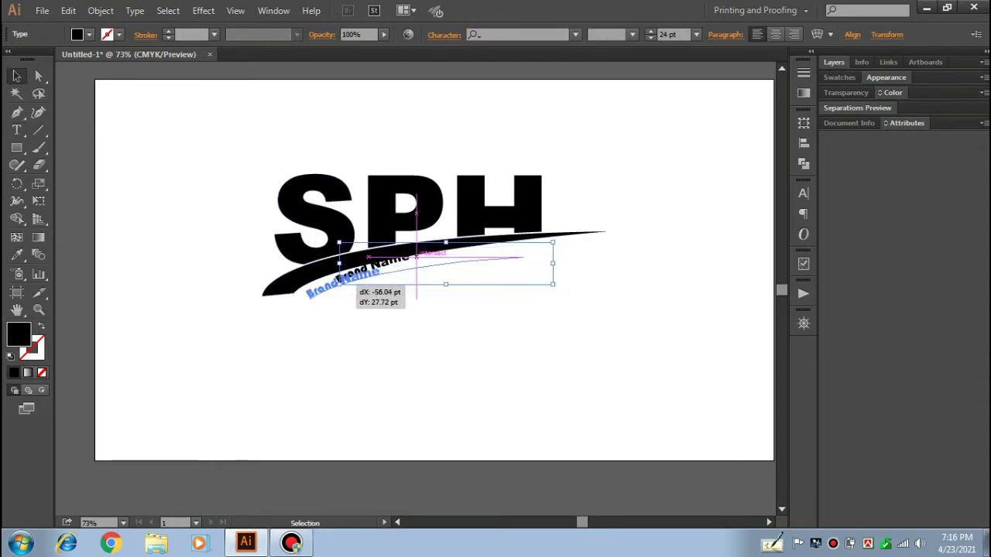
pyautogui.moveTo(415, 275); pyautogui.dragTo(415, 275)
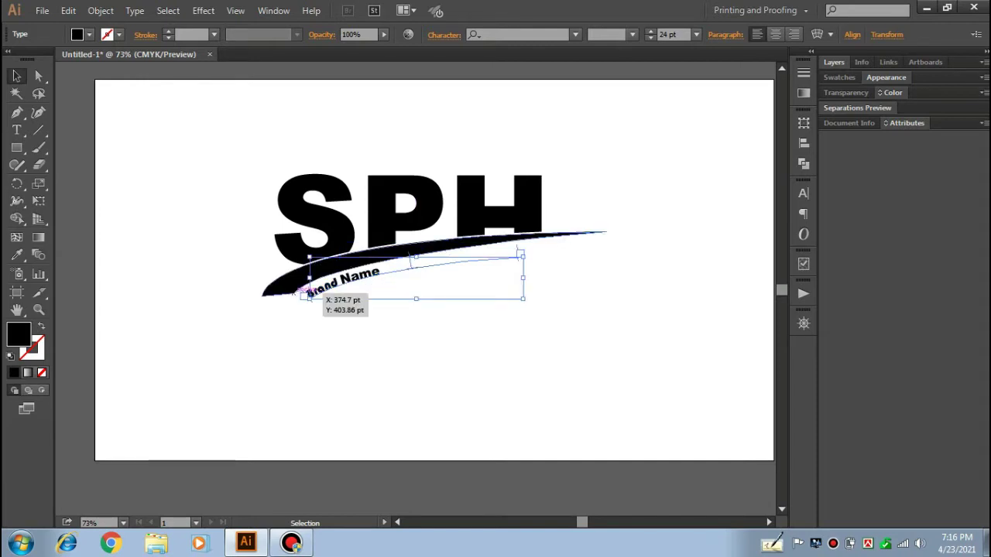
pyautogui.hotkey('ctrl', 'shift', 'a')
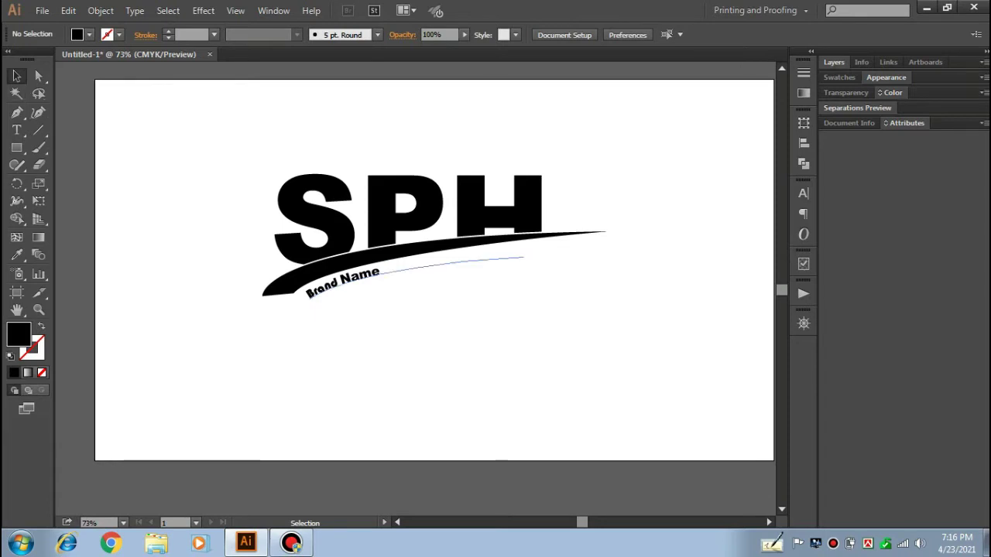
pyautogui.click(321, 226)
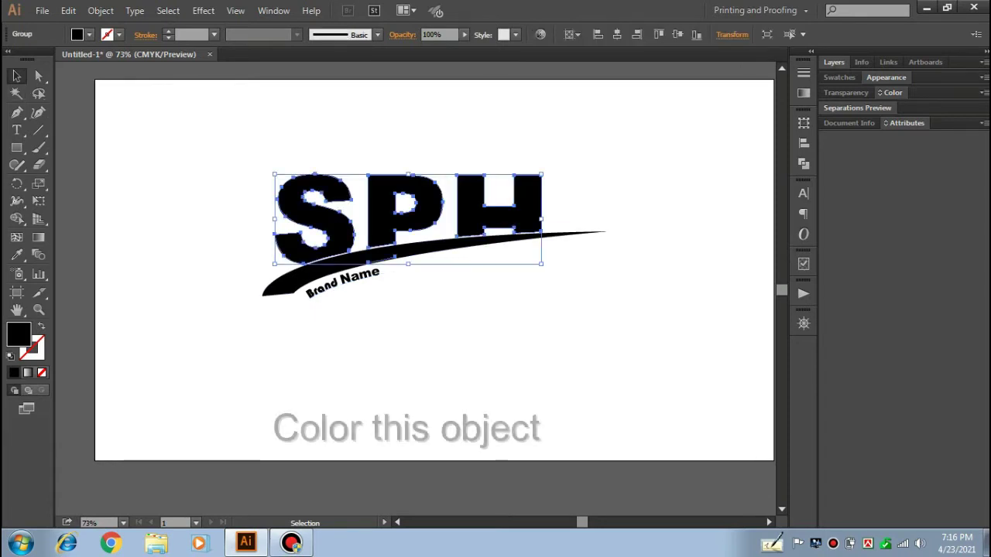
# Fill the SPH letters with a light-to-dark linear gradient and set their stroke to None
pyautogui.hotkey('ctrl', 'shift', 'a')
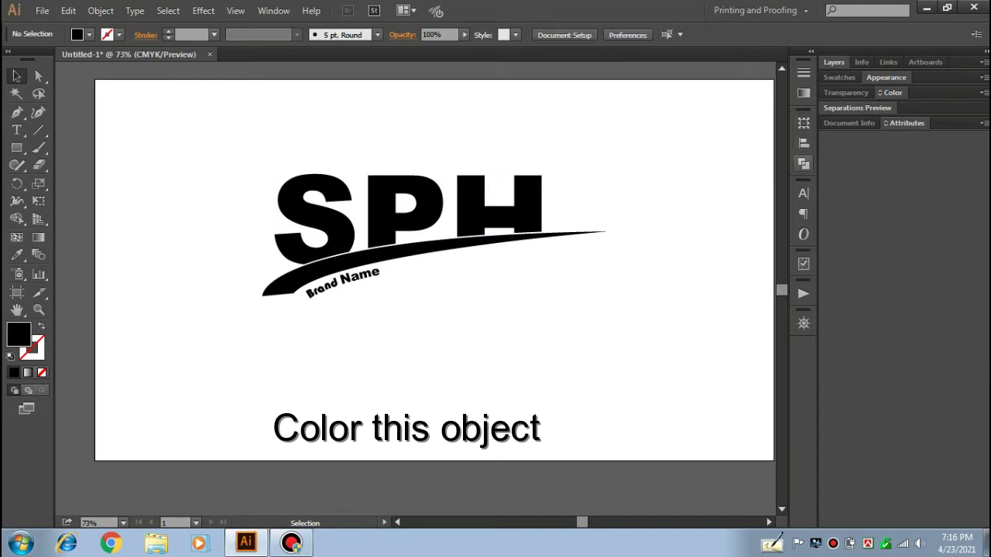
pyautogui.hotkey('ctrl', 'z')
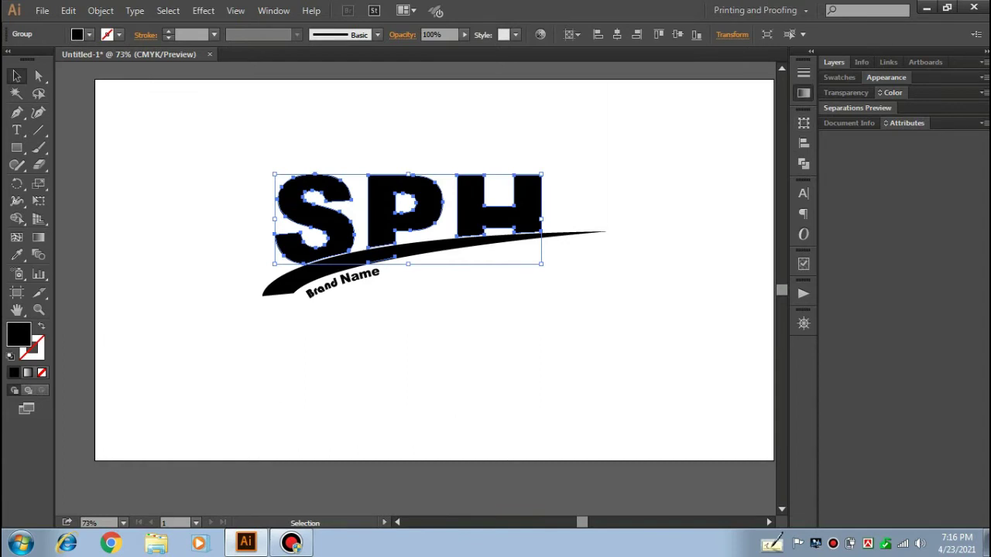
pyautogui.click(803, 92)
pyautogui.click(689, 162)
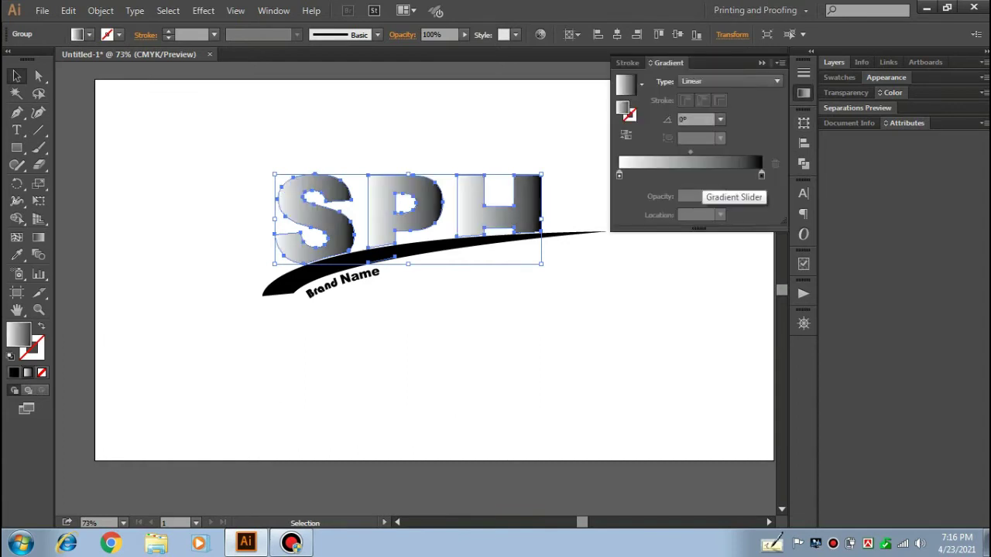
pyautogui.click(760, 175)
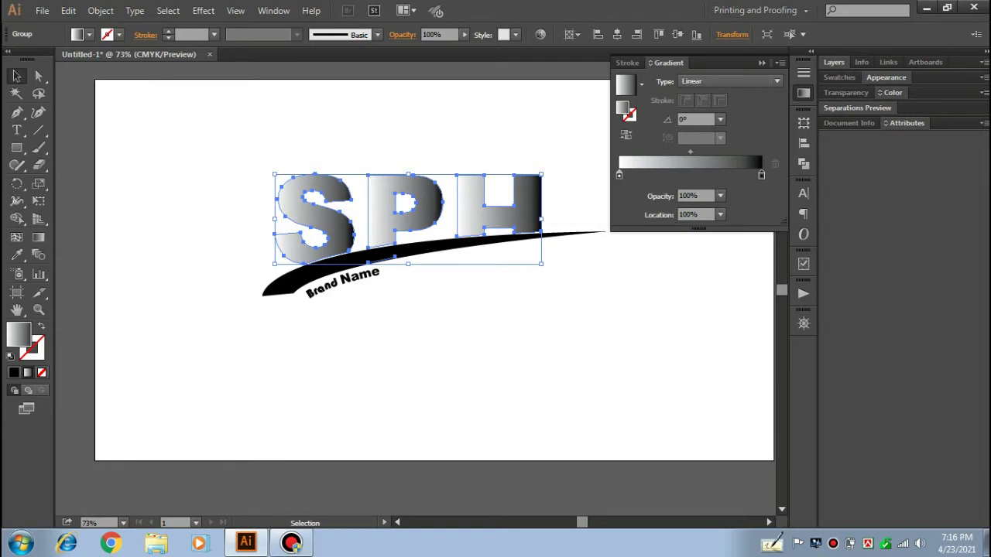
pyautogui.press('d')
pyautogui.press('f')
pyautogui.press('p')
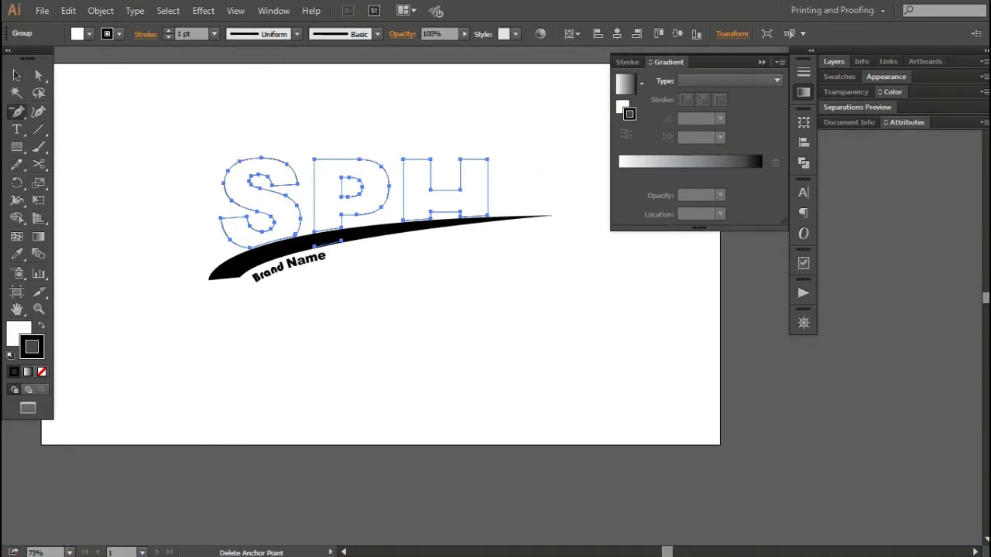
pyautogui.click(701, 161)
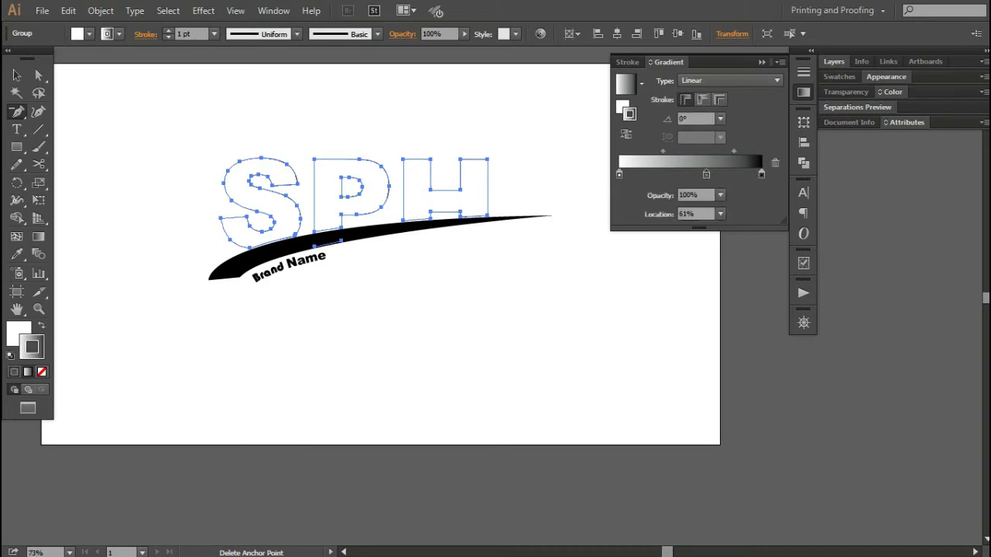
pyautogui.hotkey('shift', 'x')
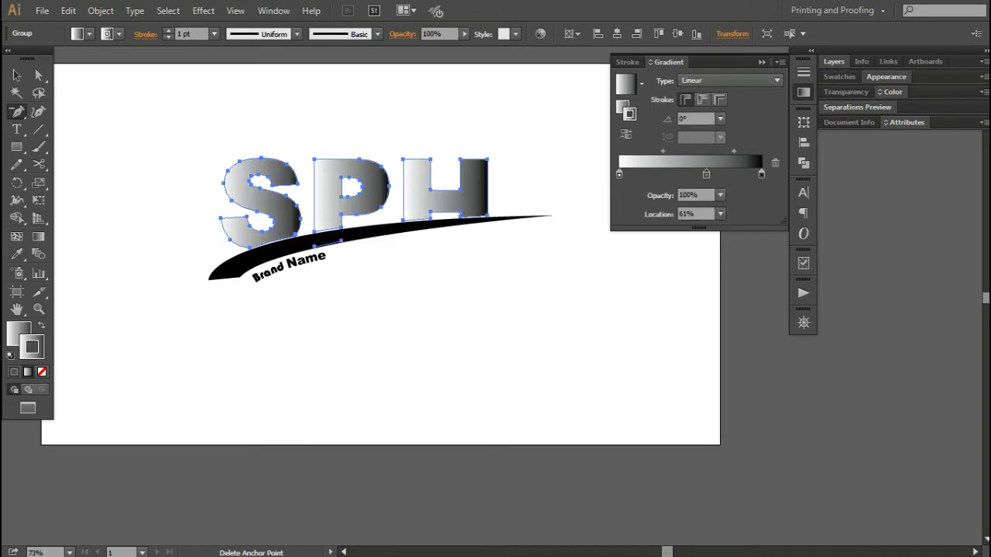
pyautogui.press('/')
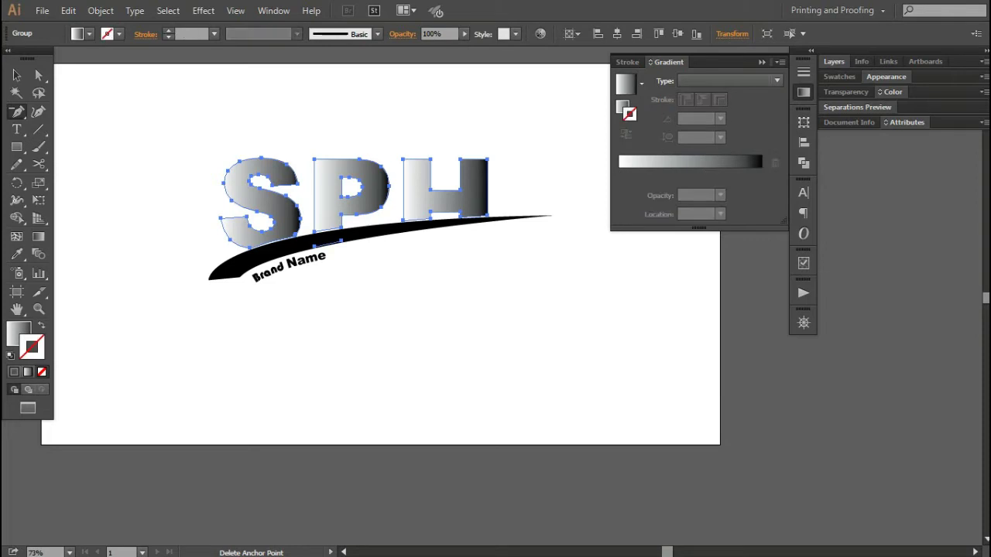
pyautogui.press('x')
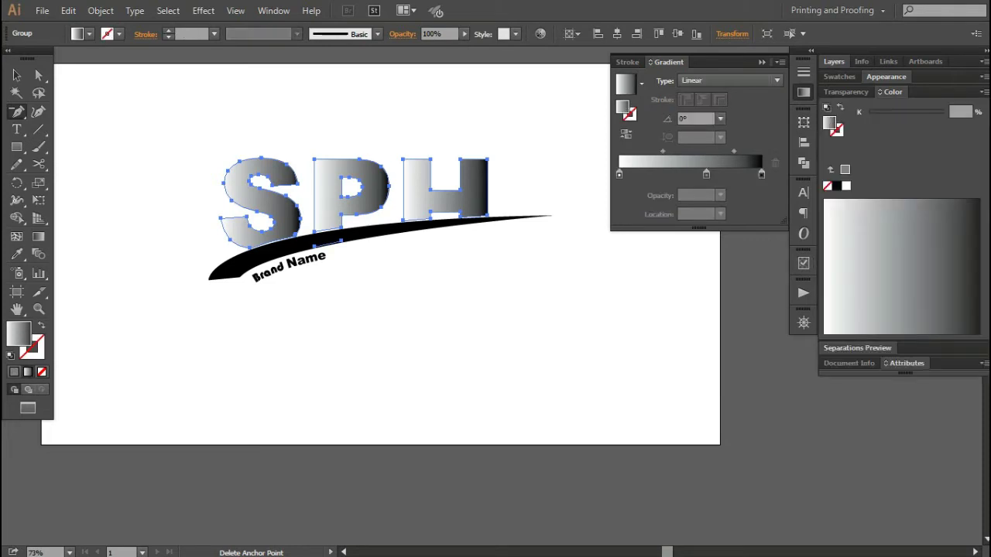
# Recolour the gradient stops red, green at 47.5%, and orange
pyautogui.moveTo(706, 174); pyautogui.dragTo(687, 174)
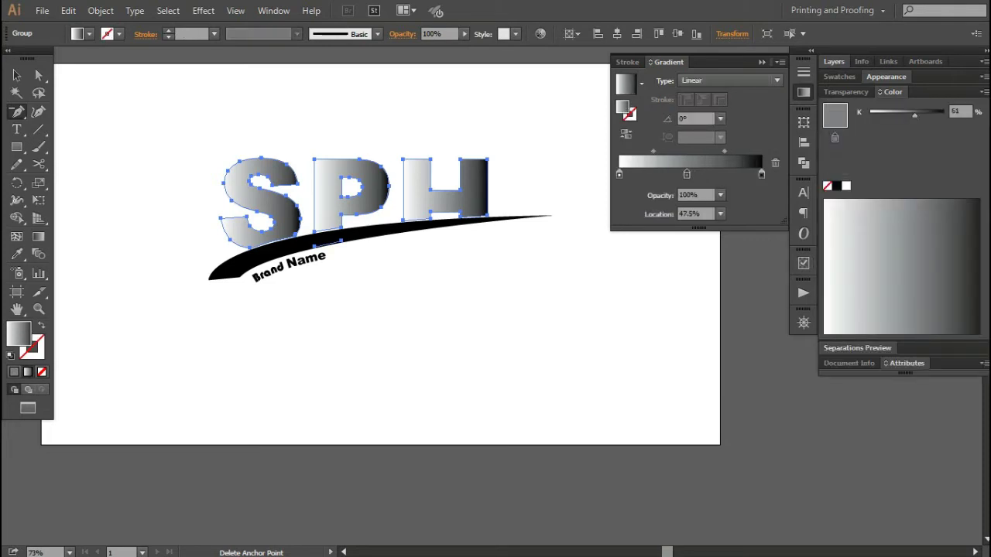
pyautogui.click(618, 175)
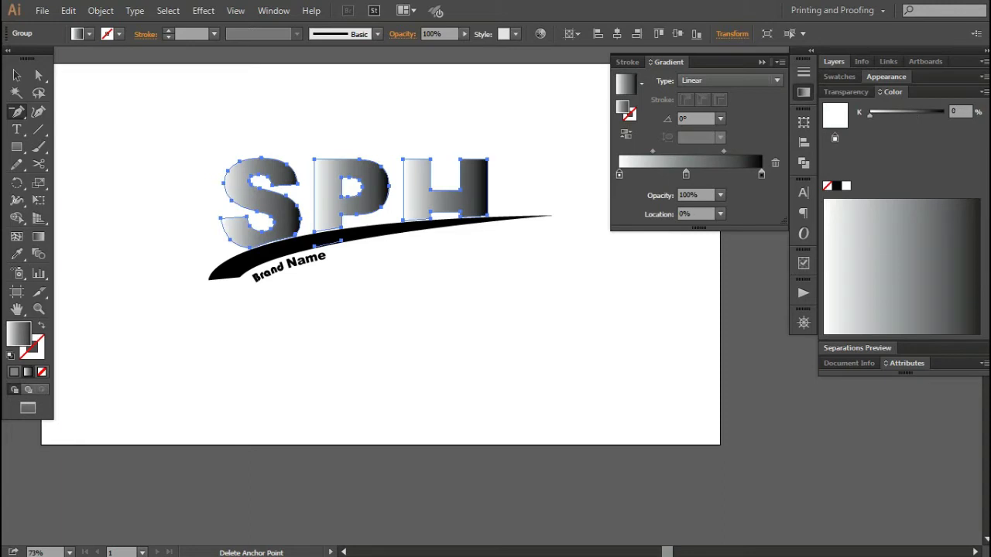
pyautogui.doubleClick(619, 174)
pyautogui.click(613, 220)
pyautogui.press('Escape')
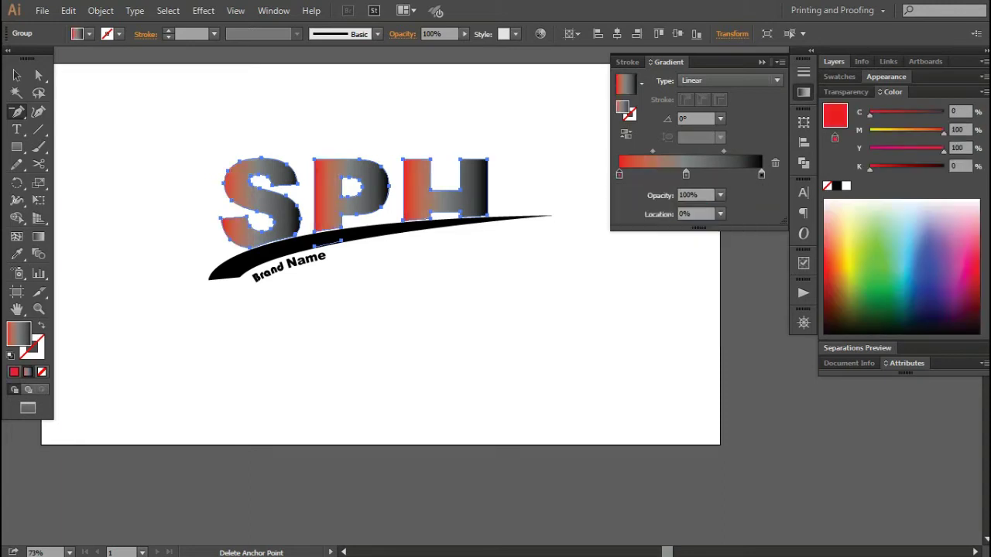
pyautogui.doubleClick(686, 174)
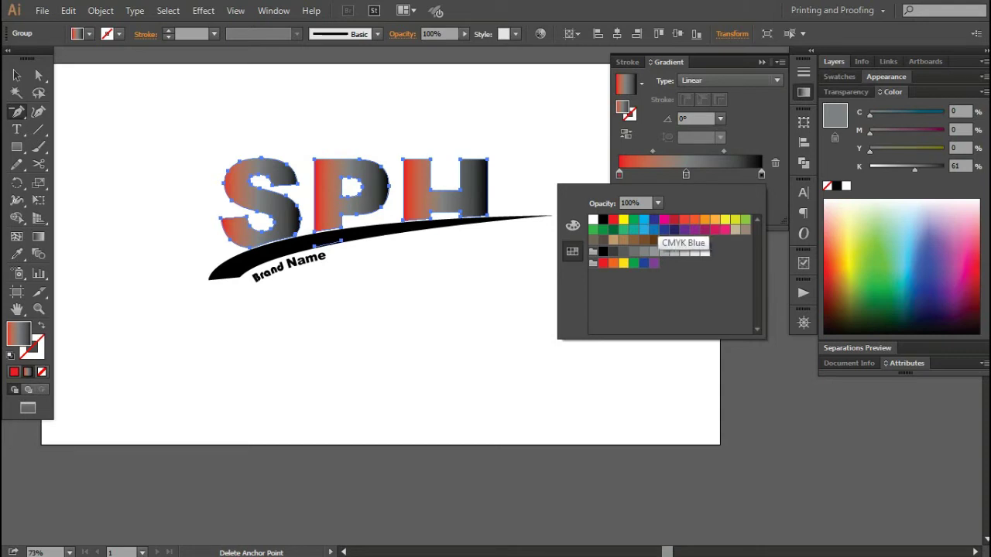
pyautogui.click(633, 220)
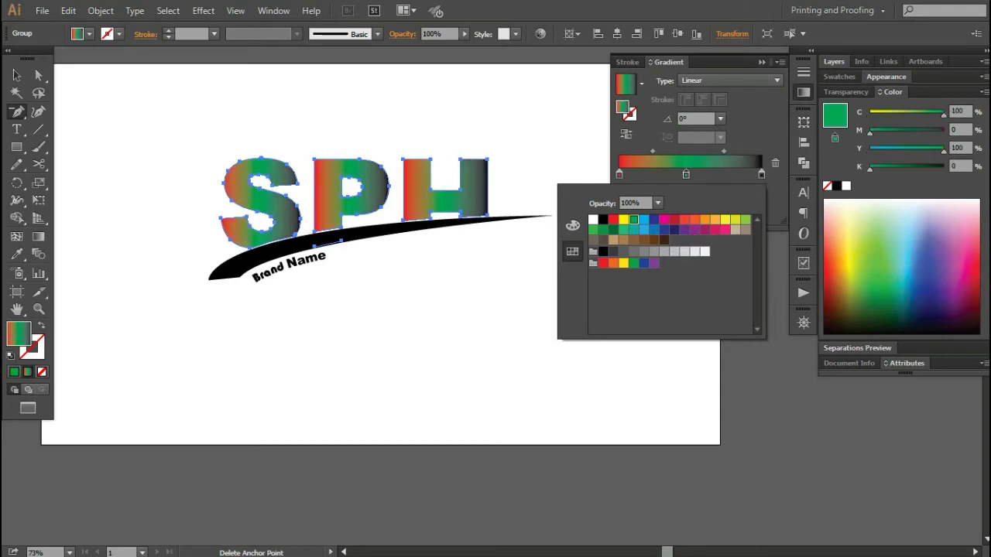
pyautogui.click(761, 174)
pyautogui.doubleClick(761, 174)
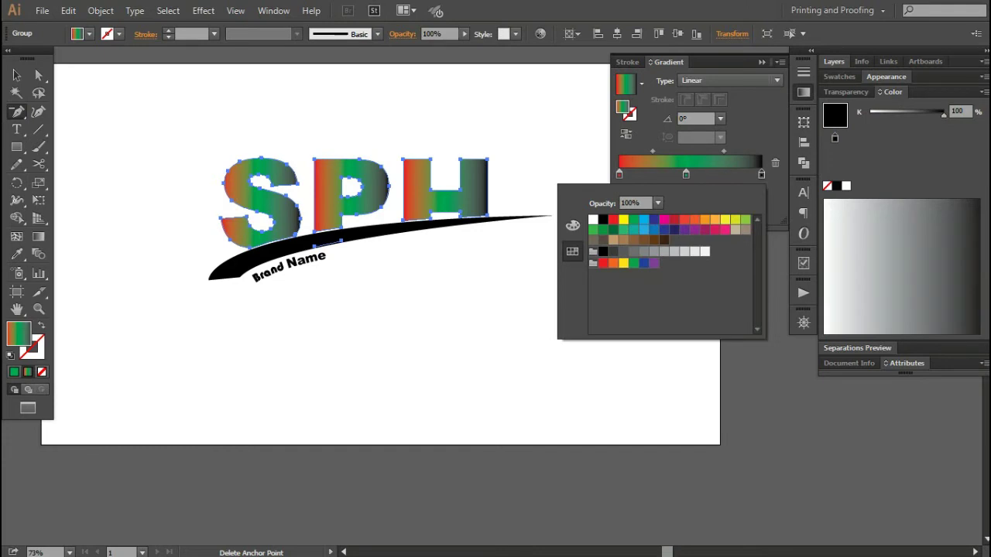
pyautogui.click(704, 220)
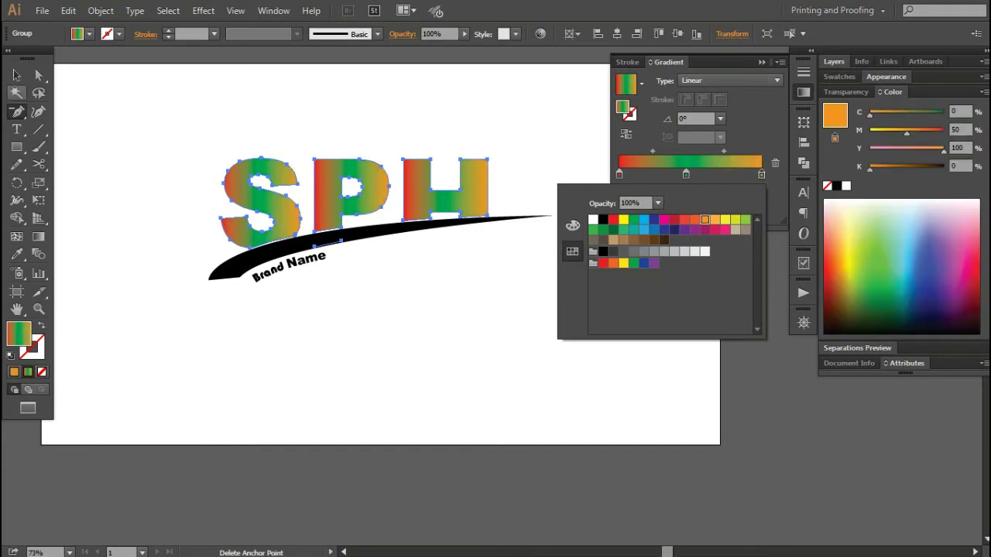
pyautogui.press('Escape')
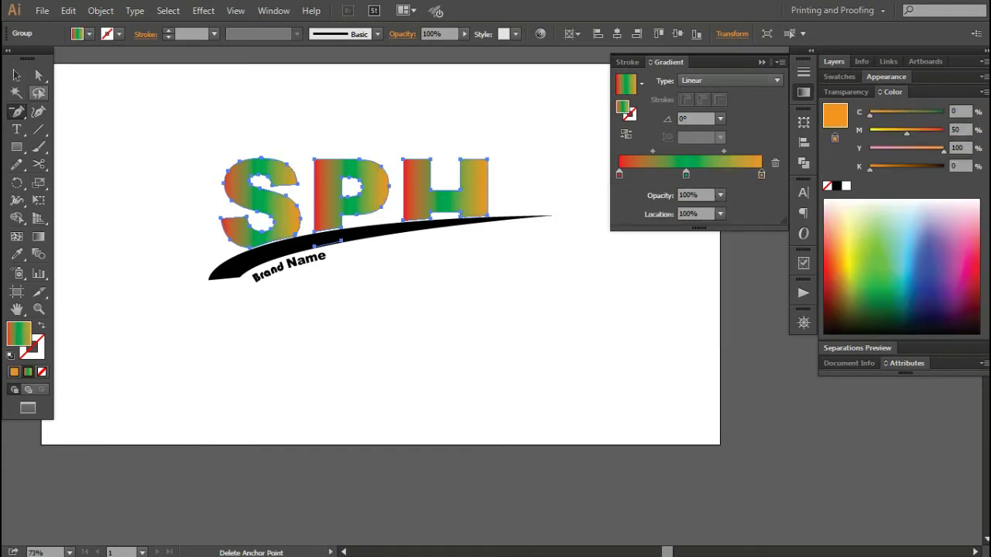
# Drag the gradient with the Gradient tool so it runs once from the S to the H
pyautogui.click(38, 236)
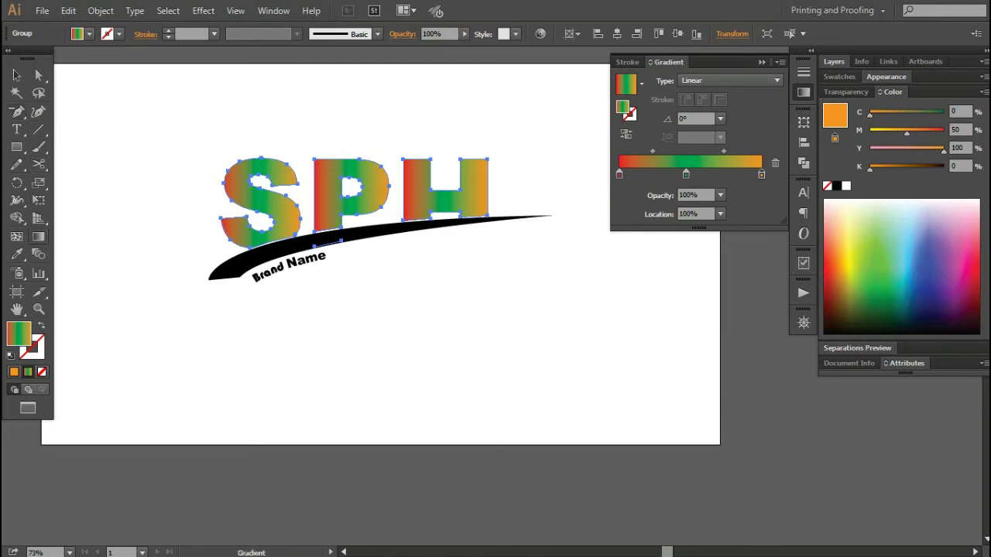
pyautogui.click(762, 62)
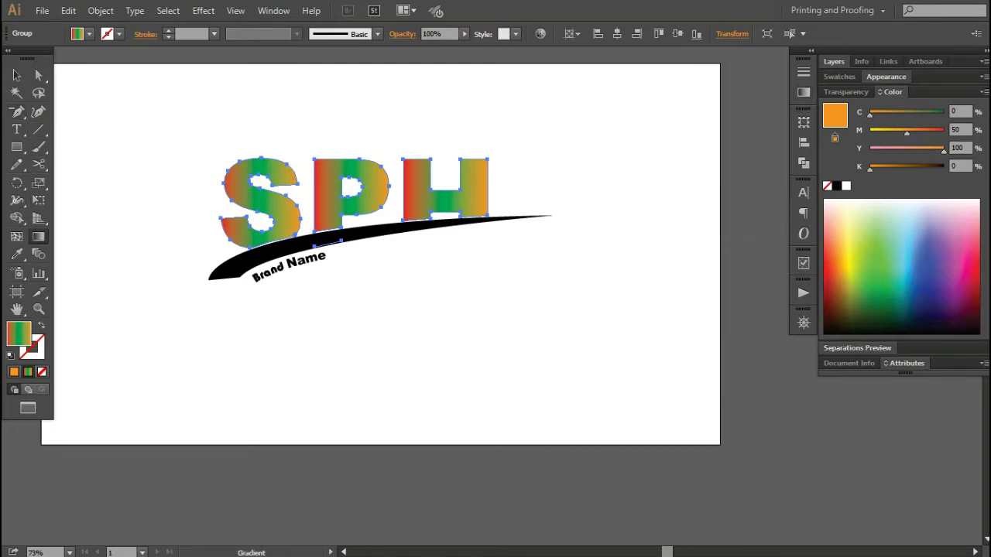
pyautogui.moveTo(214, 170); pyautogui.dragTo(283, 188)
pyautogui.moveTo(284, 189); pyautogui.dragTo(486, 214)
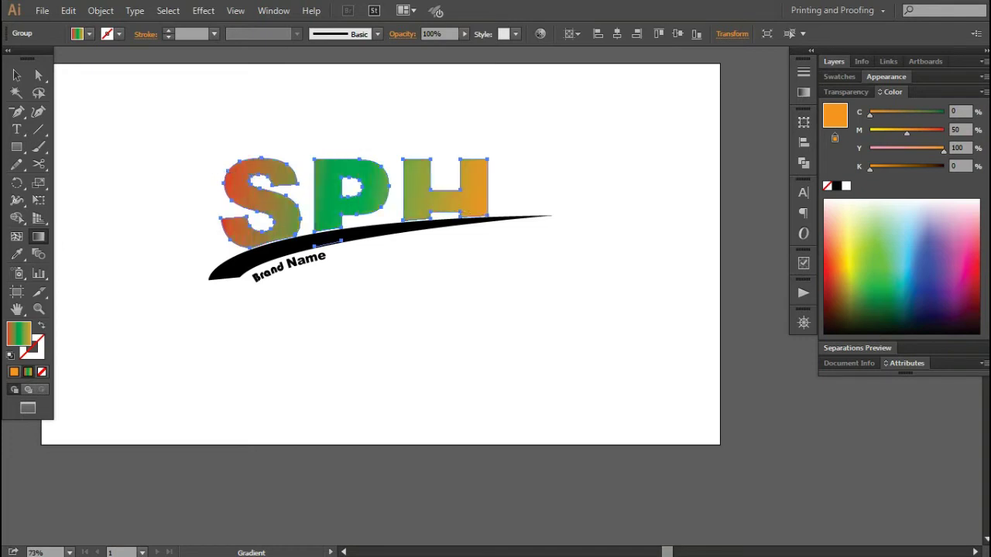
pyautogui.click(16, 75)
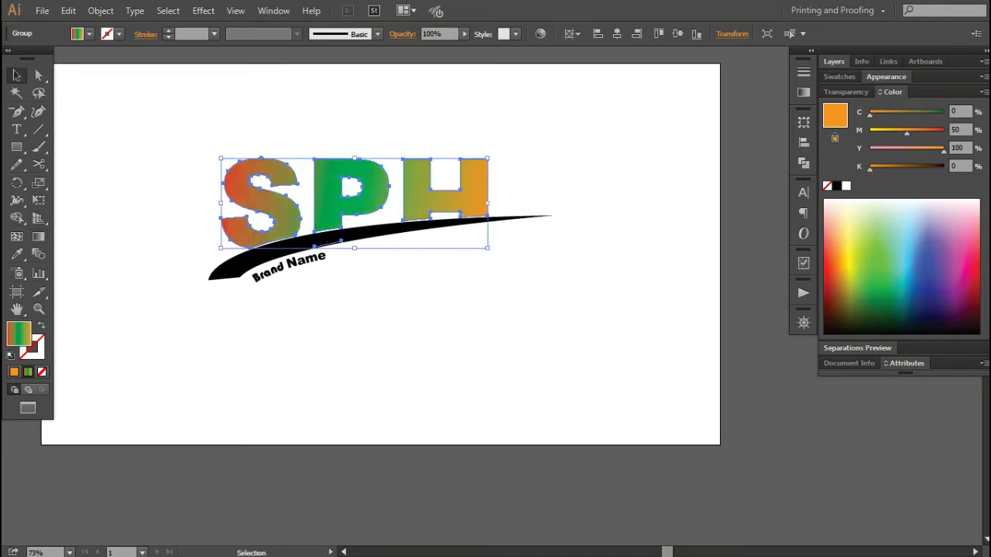
pyautogui.click(255, 252)
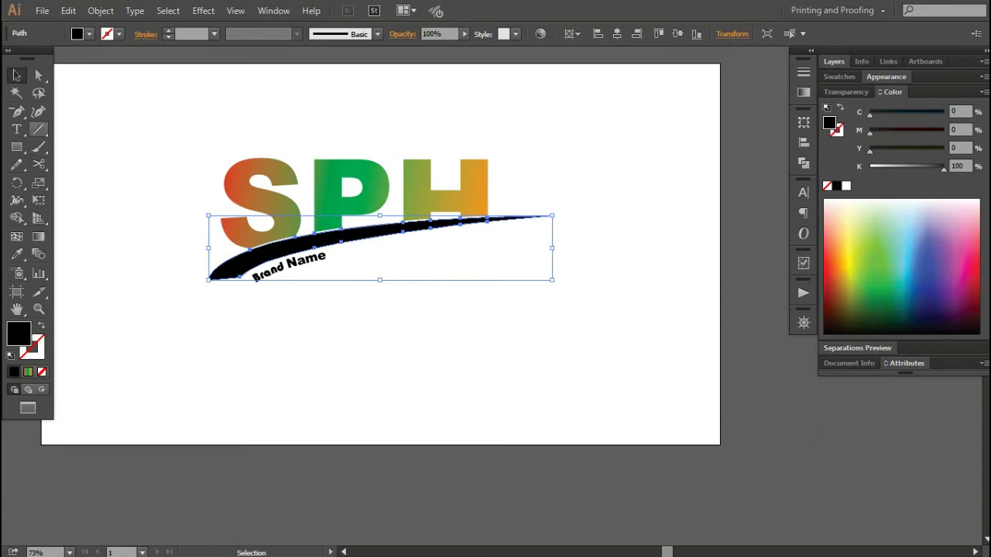
# Copy the SPH letters' red-green-orange gradient onto the swoosh using the Eyedropper, then deselect
pyautogui.click(16, 253)
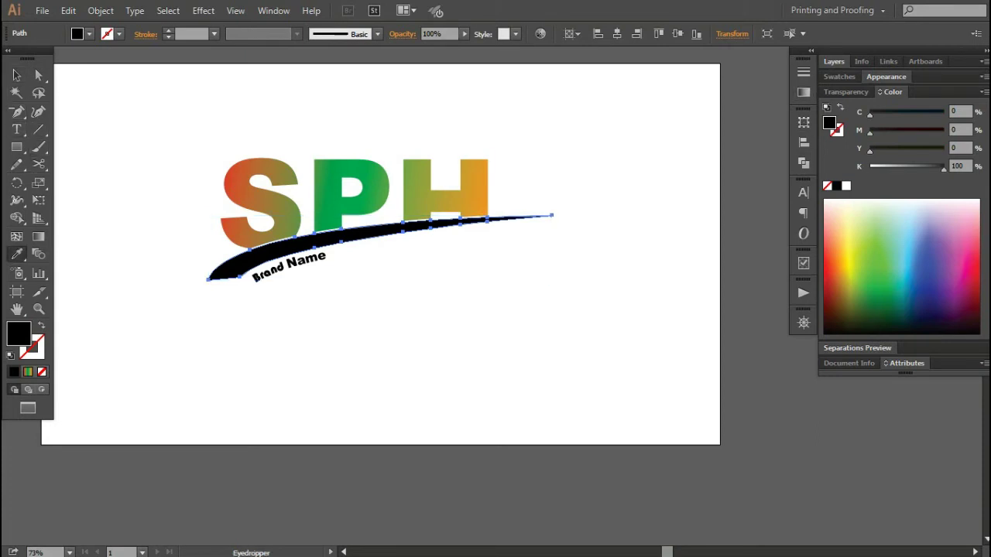
pyautogui.click(298, 213)
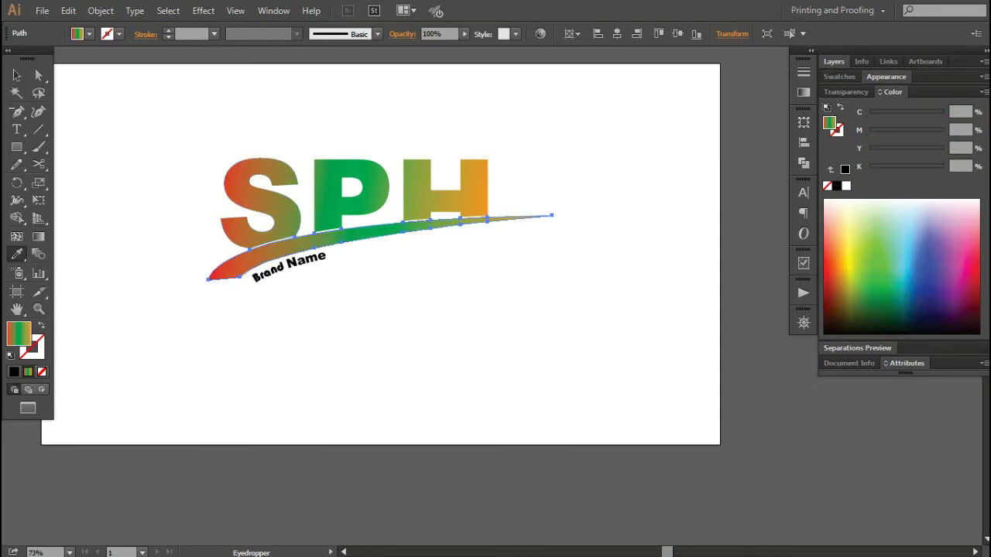
pyautogui.click(16, 74)
pyautogui.hotkey('ctrl', 'shift', 'a')
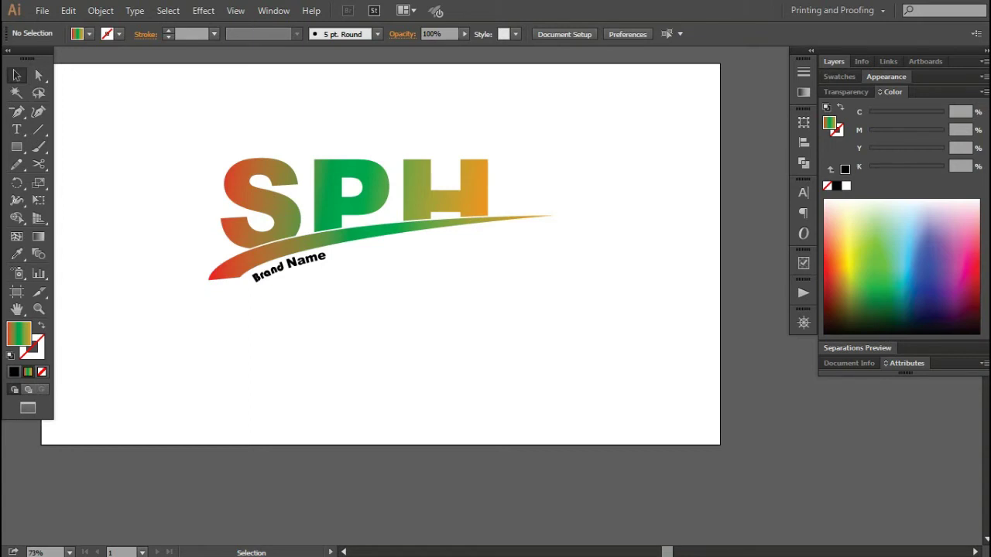
pyautogui.press('space')
pyautogui.moveTo(379, 256); pyautogui.dragTo(414, 284)
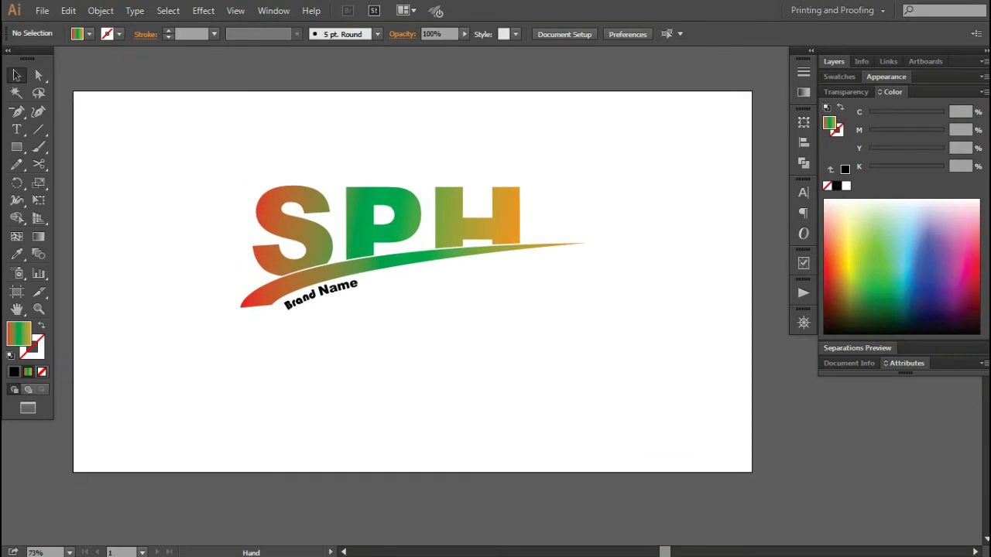
# Create a rectangle of exactly 1280 × 720 with the Rectangle tool
pyautogui.click(16, 147)
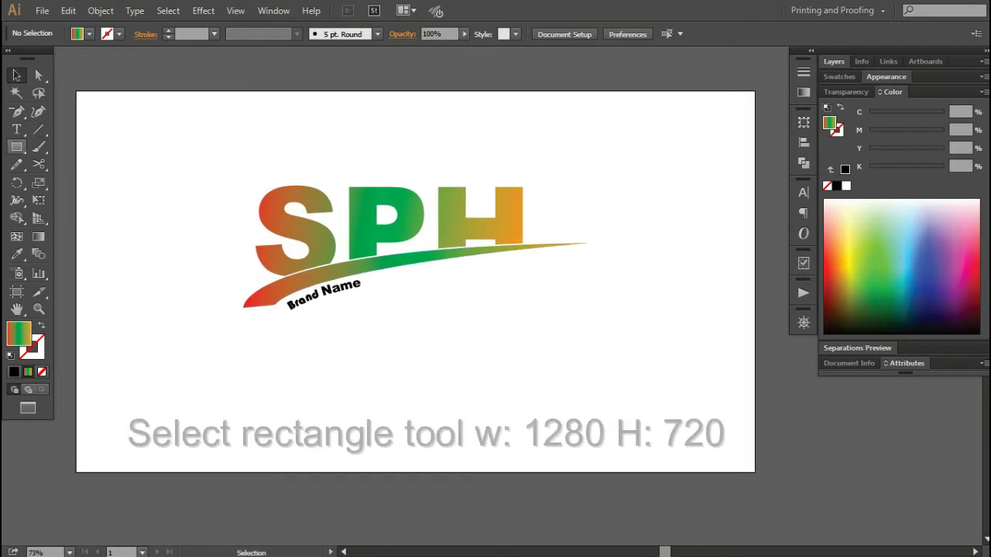
pyautogui.click(147, 187)
pyautogui.write('1280')
pyautogui.press('Tab')
pyautogui.write('720')
pyautogui.press('Return')
# Snap the rectangle to the artboard edges and send it behind the logo
pyautogui.press('v')
pyautogui.moveTo(676, 481); pyautogui.dragTo(605, 380)
pyautogui.moveTo(415, 273); pyautogui.dragTo(414, 280)
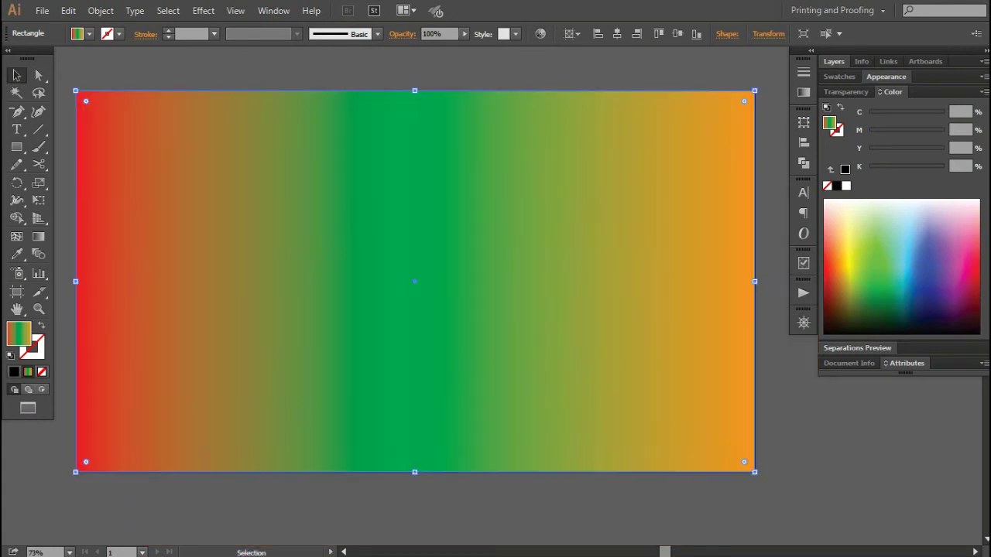
pyautogui.rightClick(569, 121)
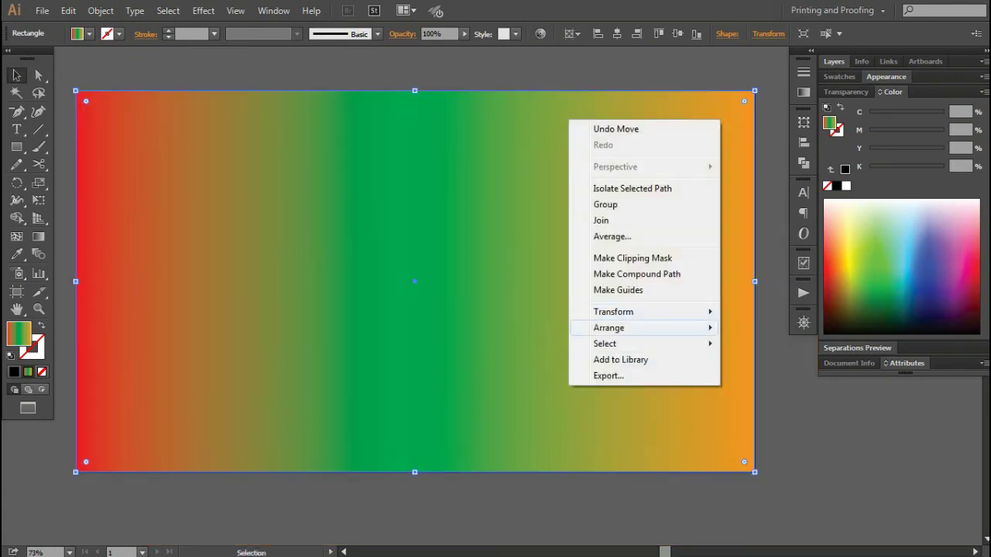
pyautogui.click(766, 375)
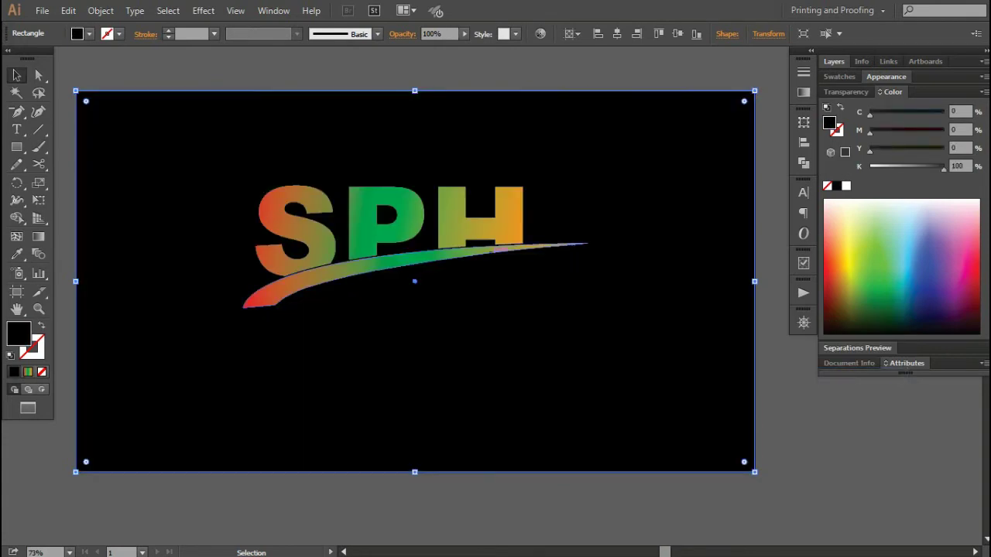
# Fill the curved Brand Name text with white
pyautogui.click(341, 291)
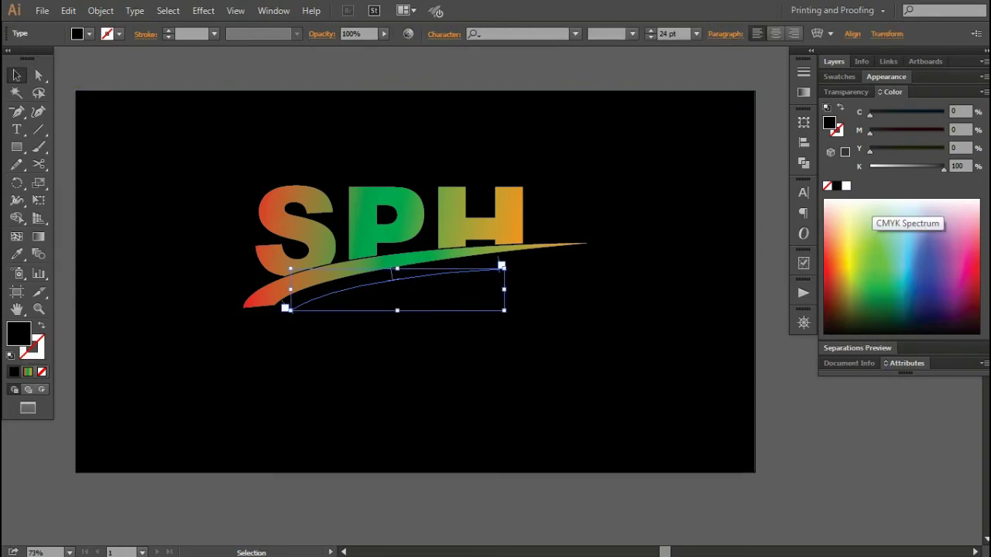
pyautogui.click(846, 186)
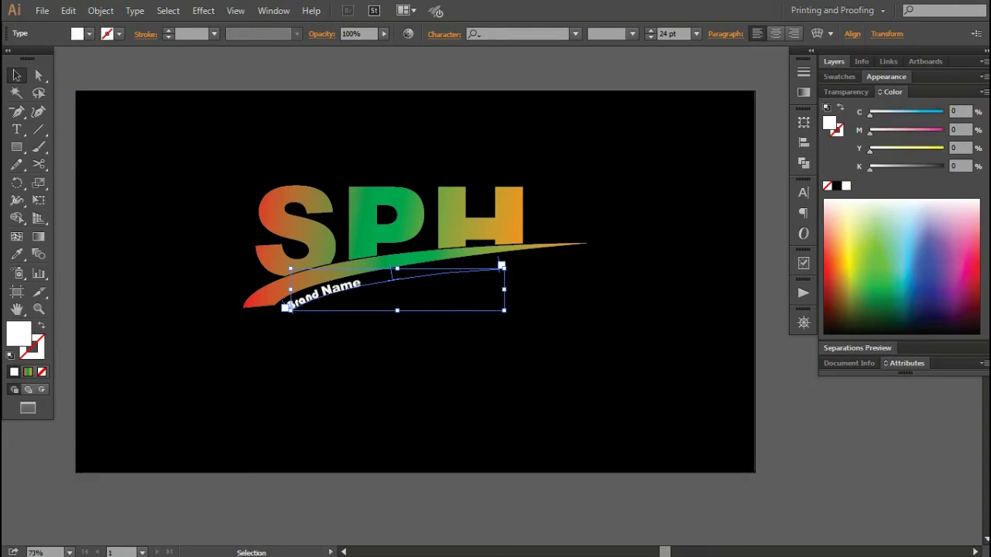
pyautogui.hotkey('ctrl', 'shift', 'a')
# Nudge the black background rectangle down slightly
pyautogui.click(465, 372)
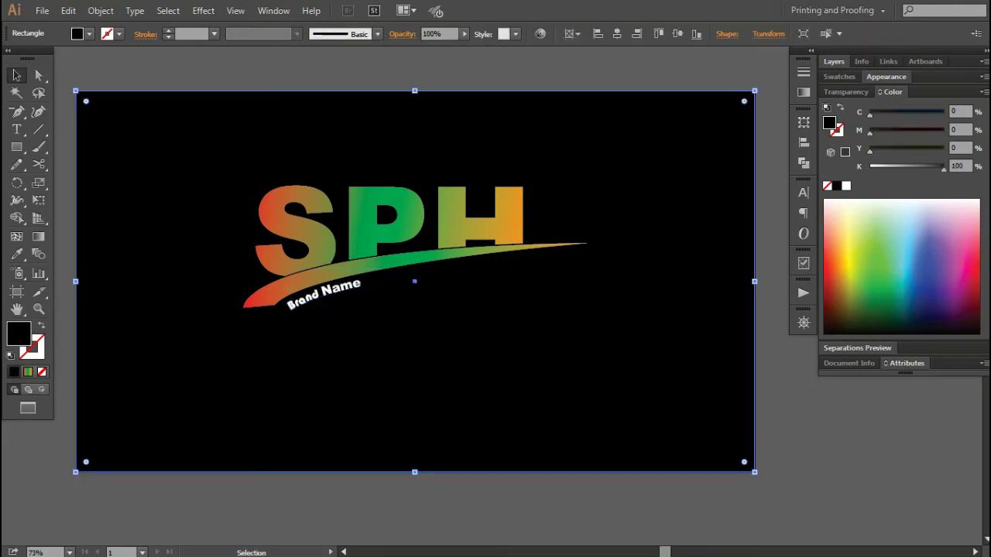
pyautogui.hotkey('ctrl', 'shift', 'a')
pyautogui.click(414, 282)
pyautogui.press('Down')
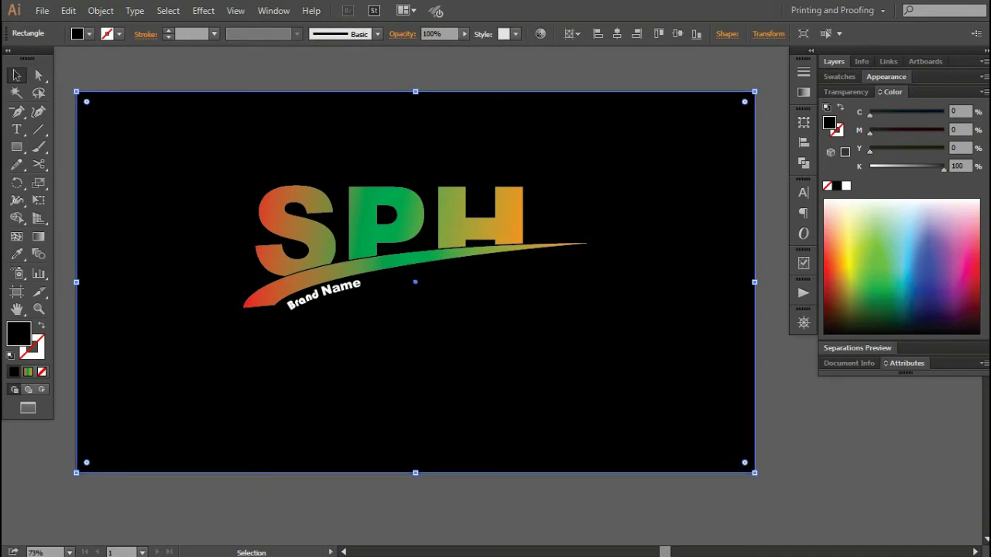
pyautogui.hotkey('ctrl', 'shift', 'a')
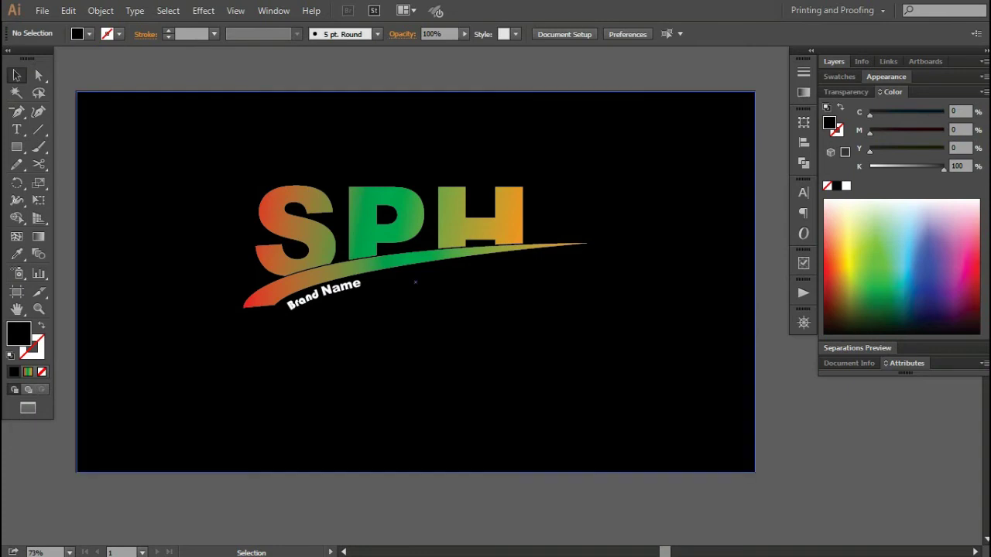
# Lock the background rectangle in place via Object > Lock
pyautogui.click(415, 283)
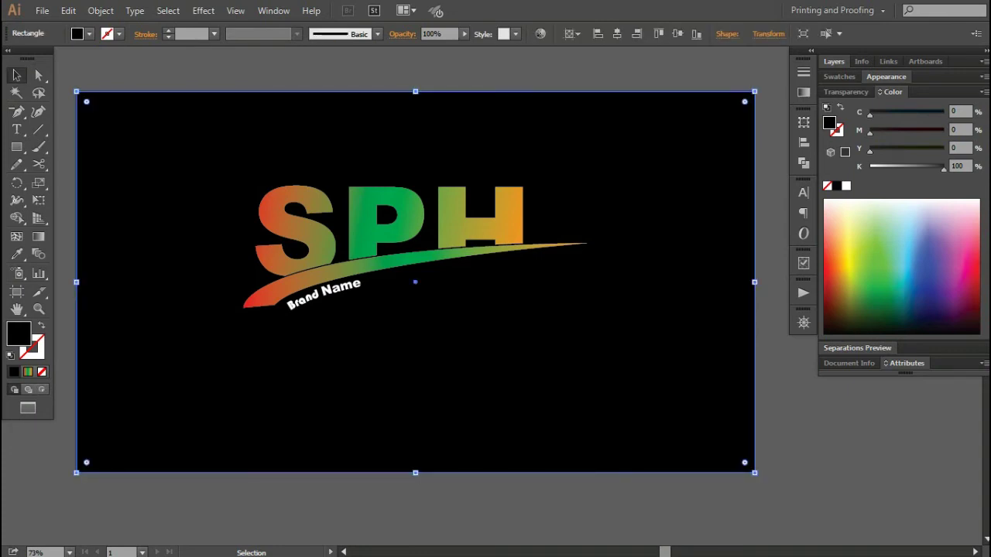
pyautogui.click(101, 11)
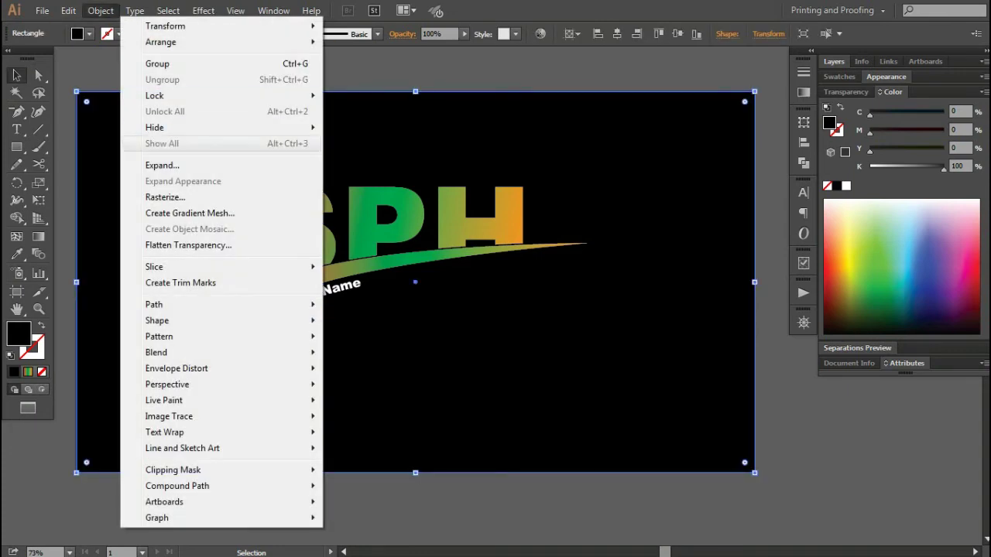
pyautogui.click(361, 95)
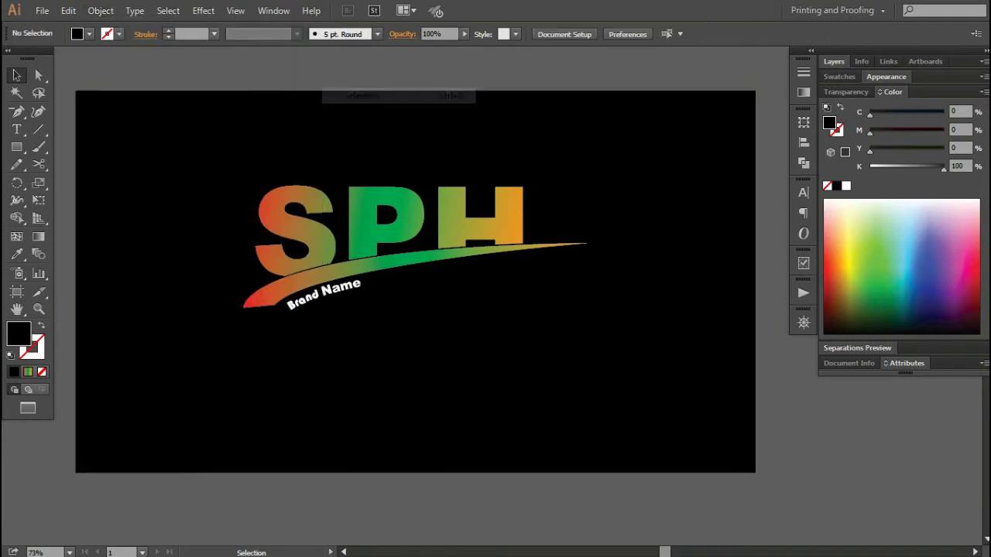
# Marquee-select the logo artwork and drag it down toward the artboard centre
pyautogui.moveTo(609, 311); pyautogui.dragTo(241, 214)
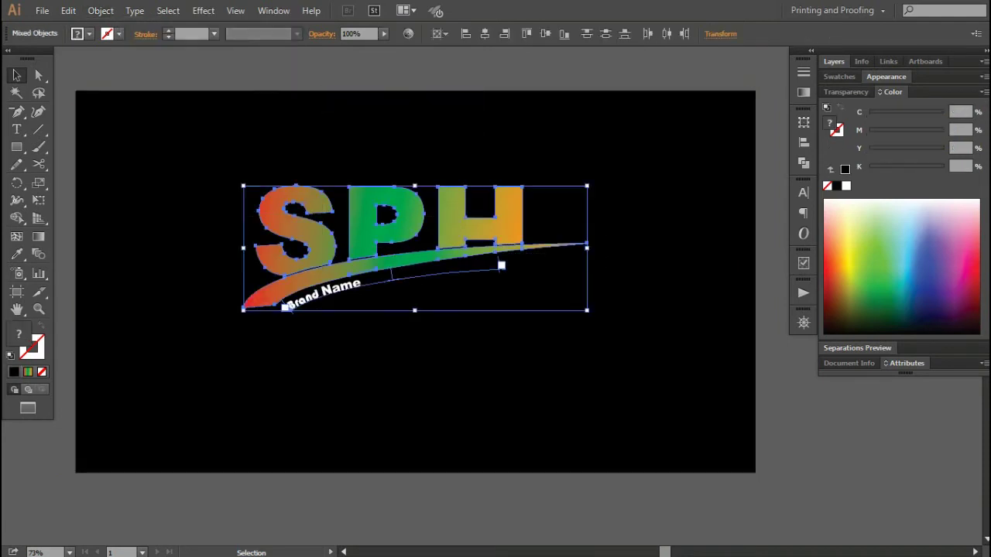
pyautogui.moveTo(395, 247)
pyautogui.mouseDown()
pyautogui.moveTo(377, 308)
pyautogui.moveTo(385, 292)
pyautogui.mouseUp()
pyautogui.moveTo(458, 279); pyautogui.dragTo(460, 275)
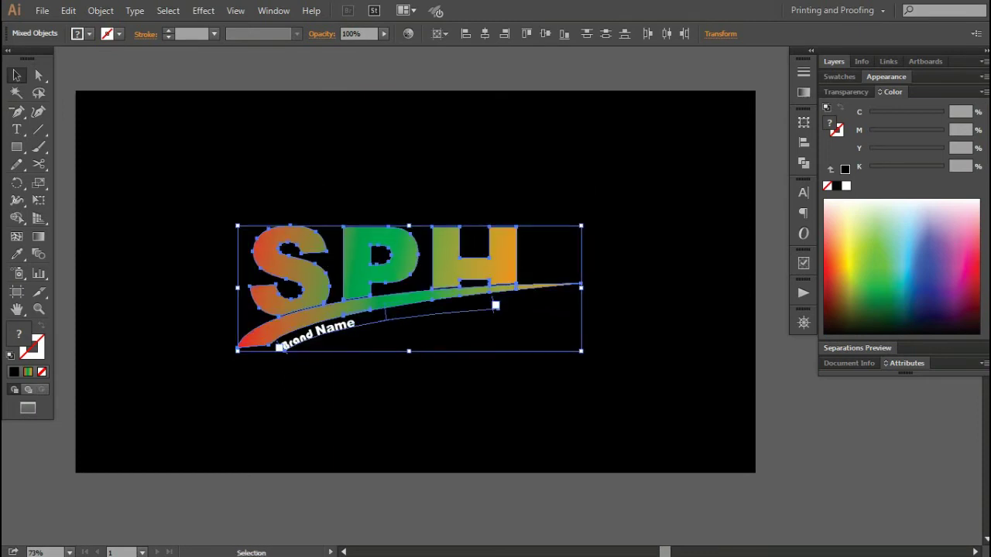
pyautogui.click(280, 350)
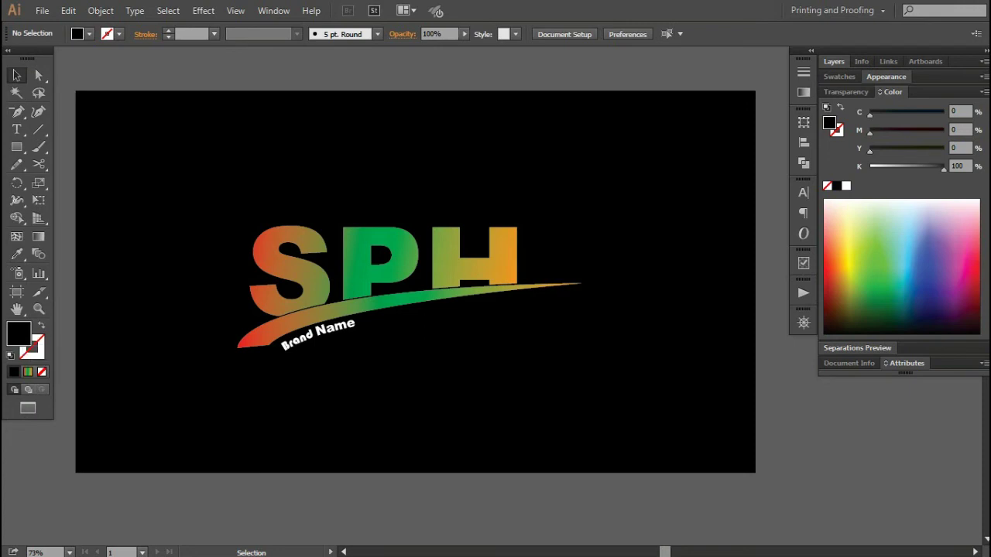
pyautogui.click(569, 285)
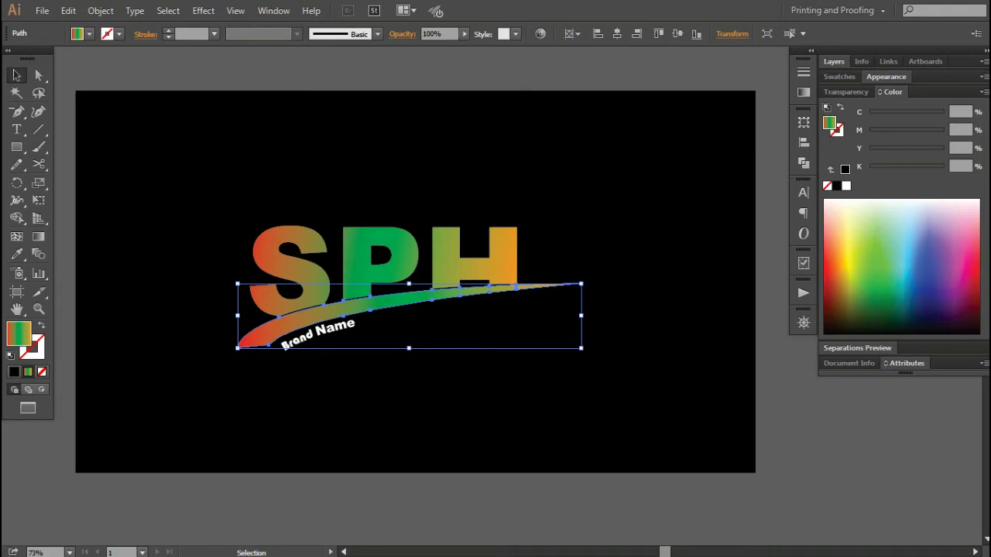
# Move and rotate the Brand Name text to follow the swoosh's curve
pyautogui.hotkey('ctrl', 'shift', 'a')
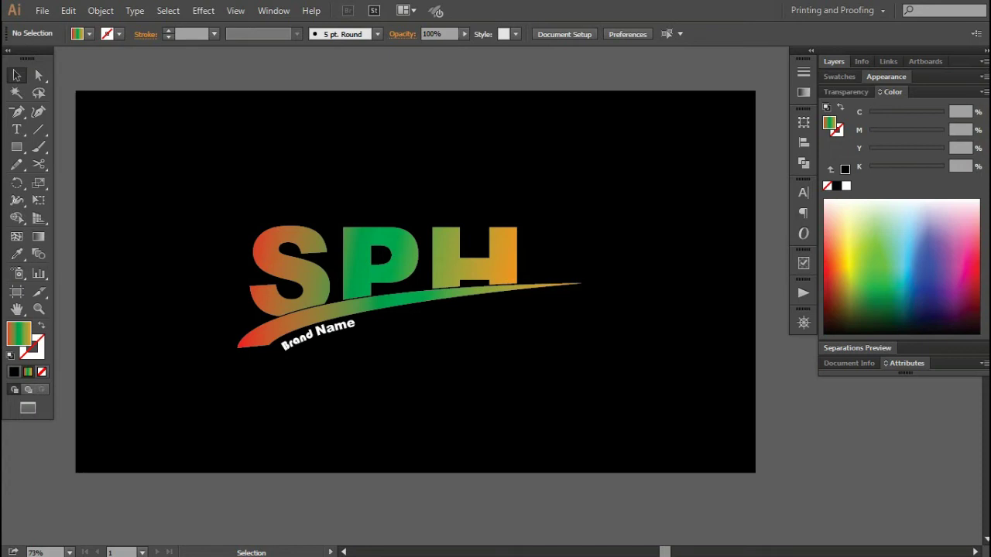
pyautogui.moveTo(349, 327); pyautogui.dragTo(426, 314)
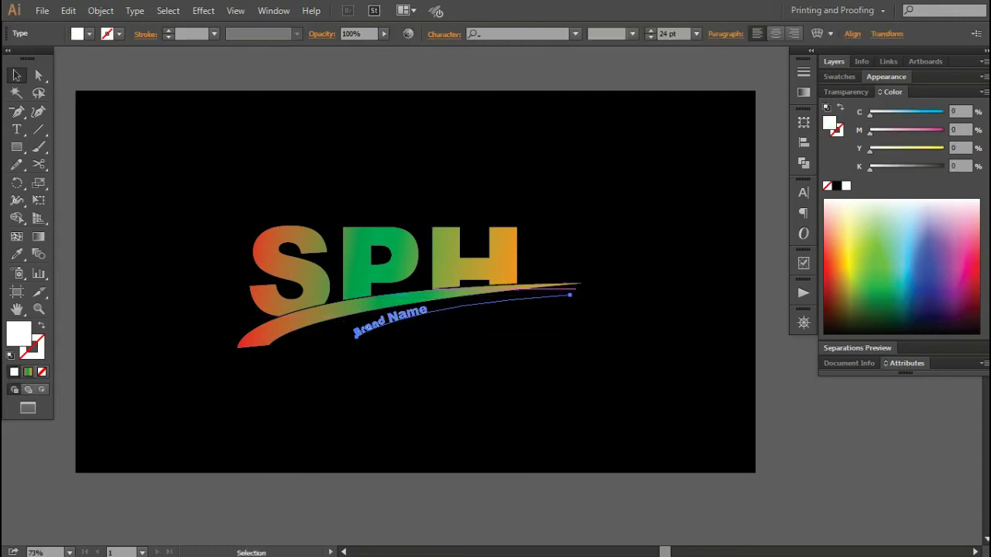
pyautogui.moveTo(579, 290)
pyautogui.mouseDown()
pyautogui.moveTo(597, 296)
pyautogui.moveTo(573, 303)
pyautogui.mouseUp()
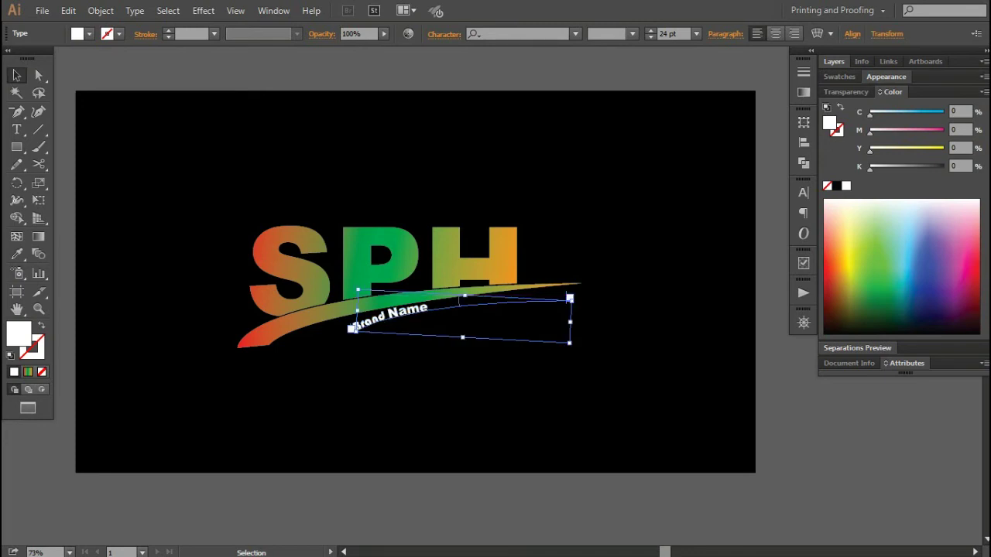
pyautogui.moveTo(464, 318); pyautogui.dragTo(352, 335)
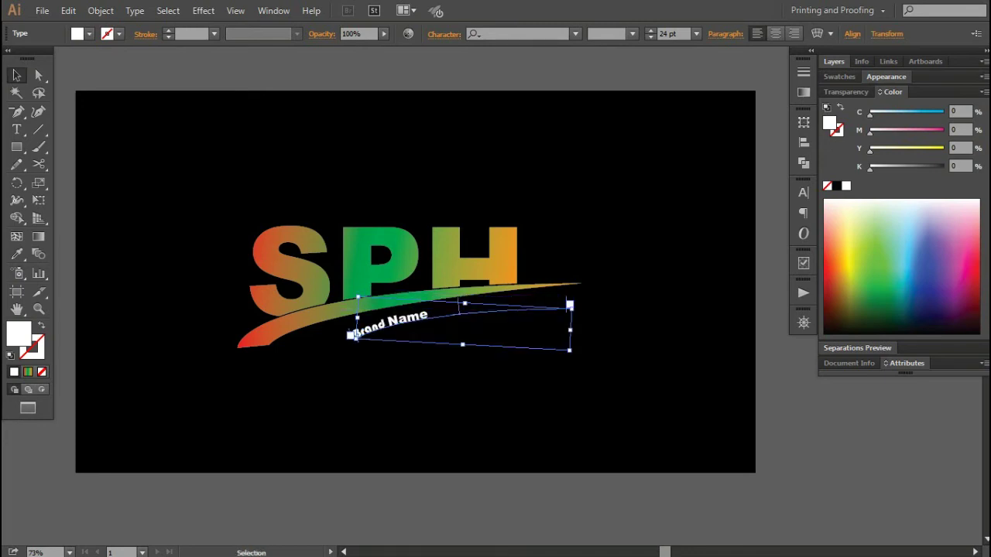
pyautogui.moveTo(571, 304); pyautogui.dragTo(573, 310)
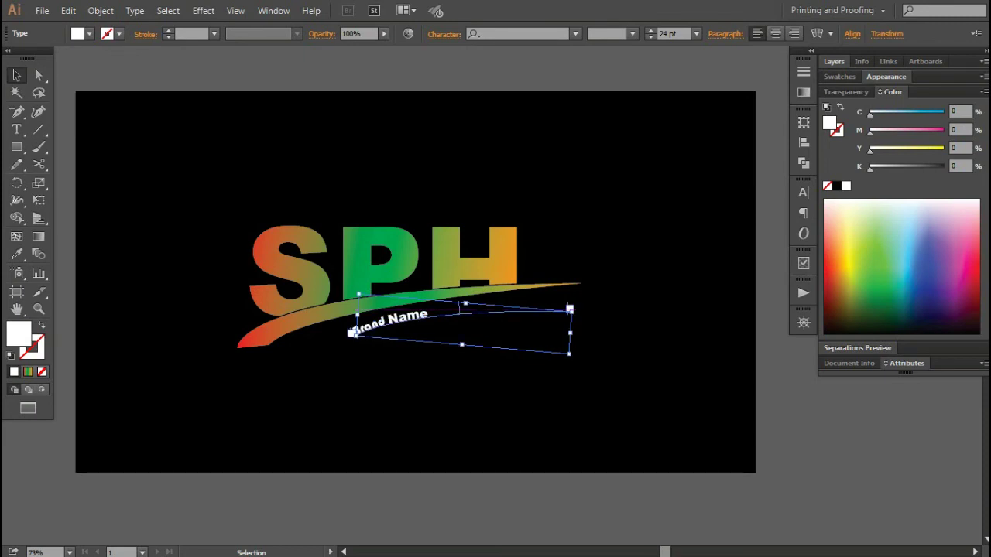
pyautogui.moveTo(352, 333); pyautogui.dragTo(352, 330)
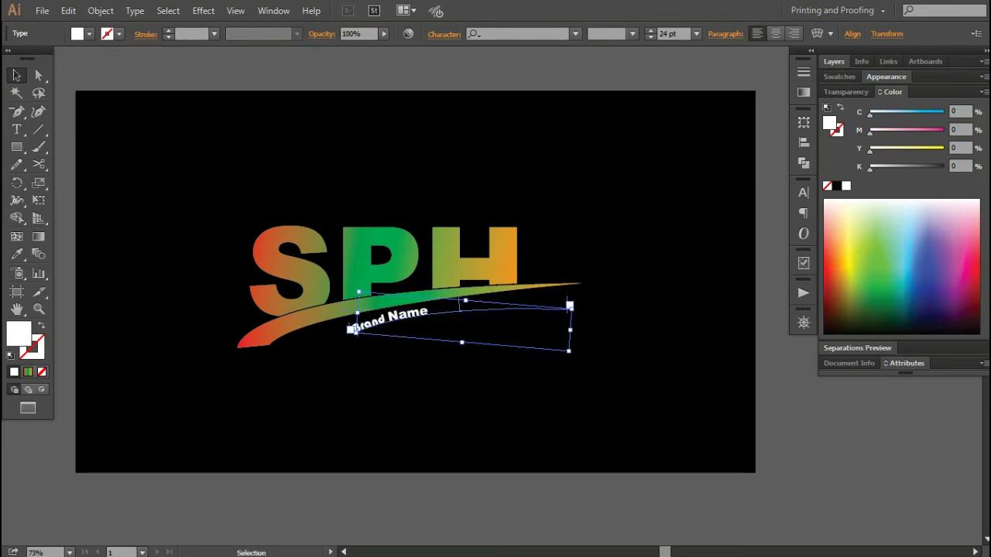
pyautogui.hotkey('ctrl', 'shift', 'a')
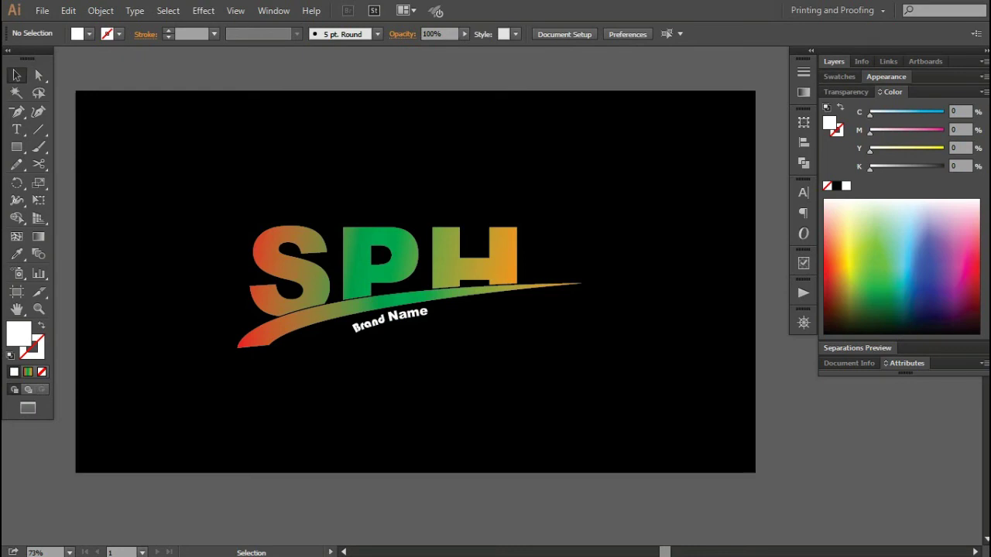
# Refine the Brand Name tilt to about -8 degrees and lower it slightly
pyautogui.click(567, 307)
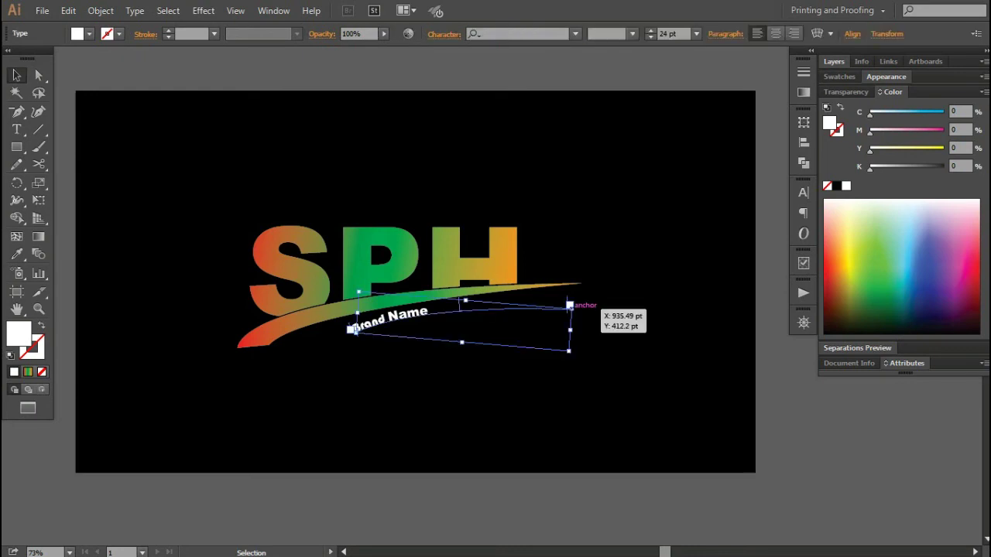
pyautogui.moveTo(570, 305); pyautogui.dragTo(569, 306)
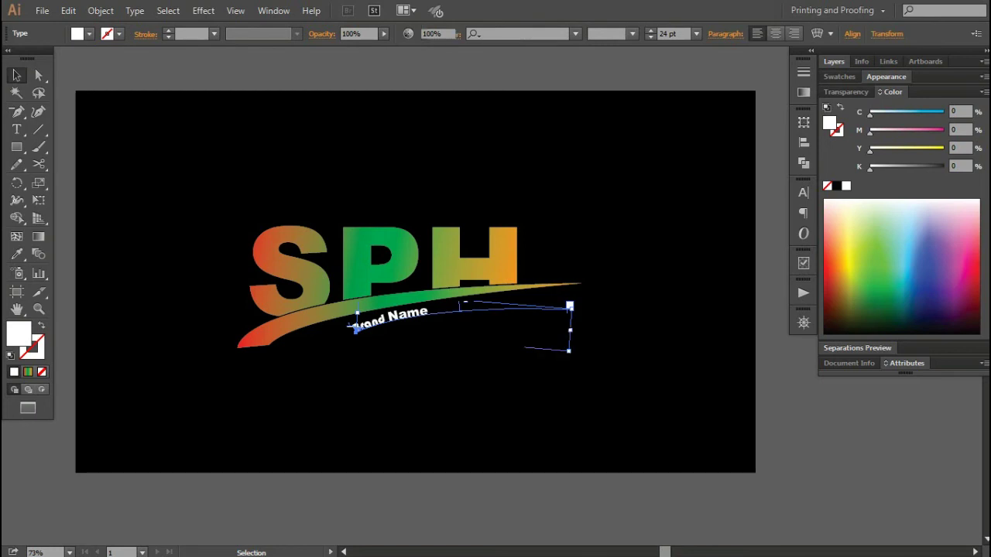
pyautogui.click(534, 348)
pyautogui.click(570, 306)
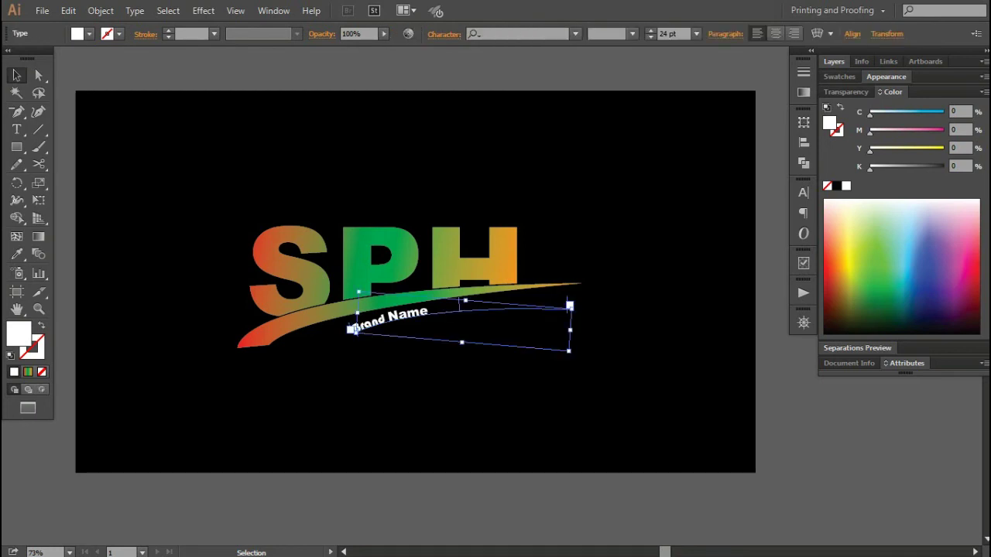
pyautogui.moveTo(350, 330); pyautogui.dragTo(353, 324)
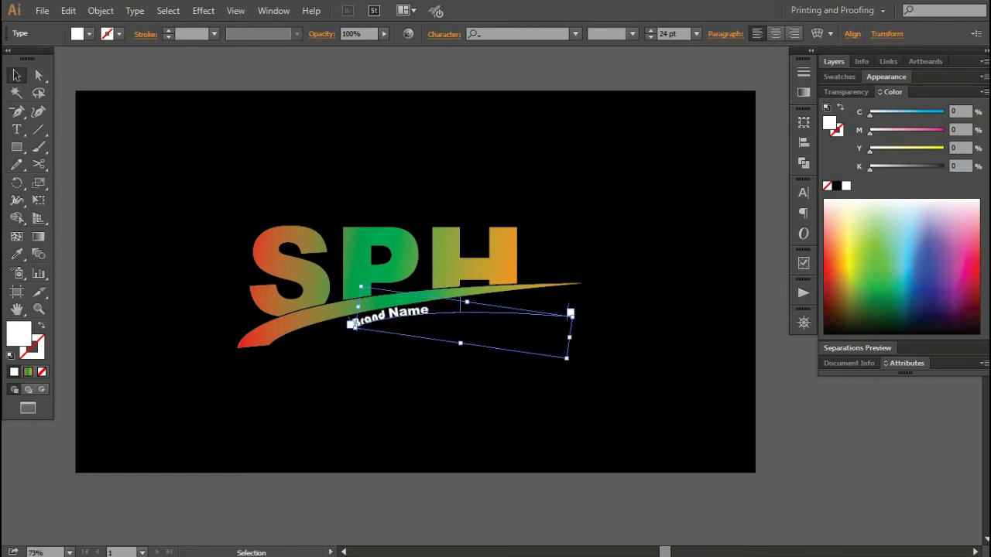
pyautogui.moveTo(353, 323); pyautogui.dragTo(358, 326)
pyautogui.hotkey('ctrl', 'shift', 'a')
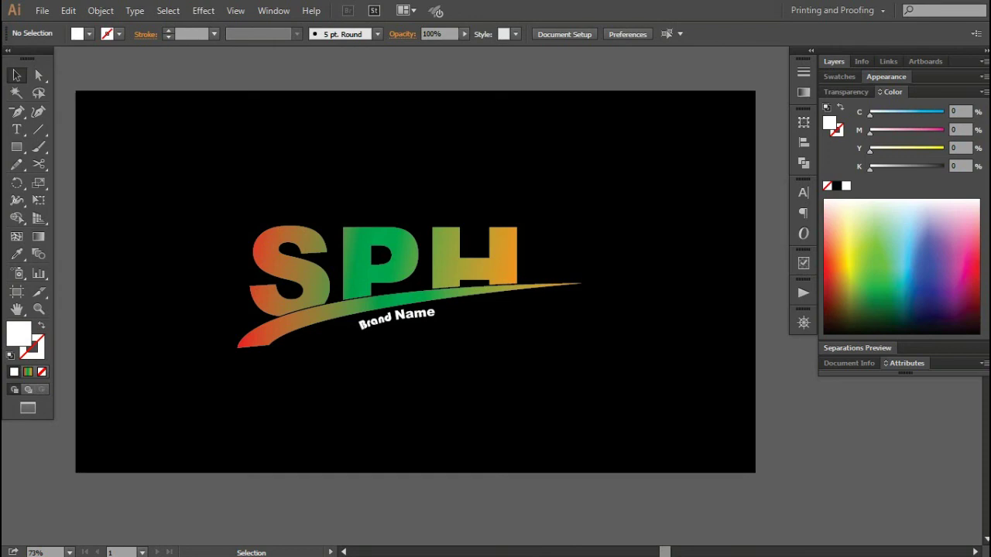
pyautogui.moveTo(545, 354); pyautogui.dragTo(238, 248)
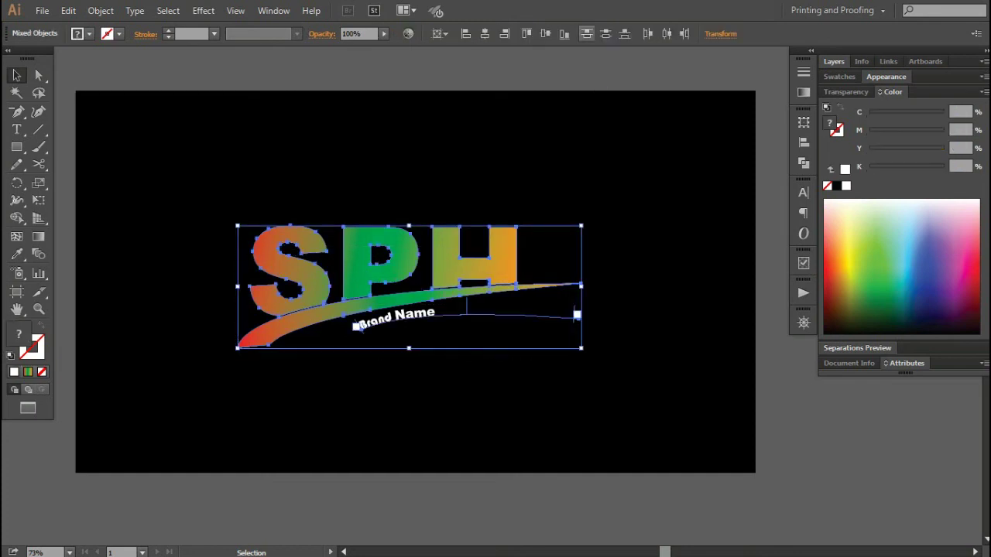
# Group the SPH letters, swoosh and Brand Name, then centre the group horizontally and vertically on the artboard
pyautogui.rightClick(379, 303)
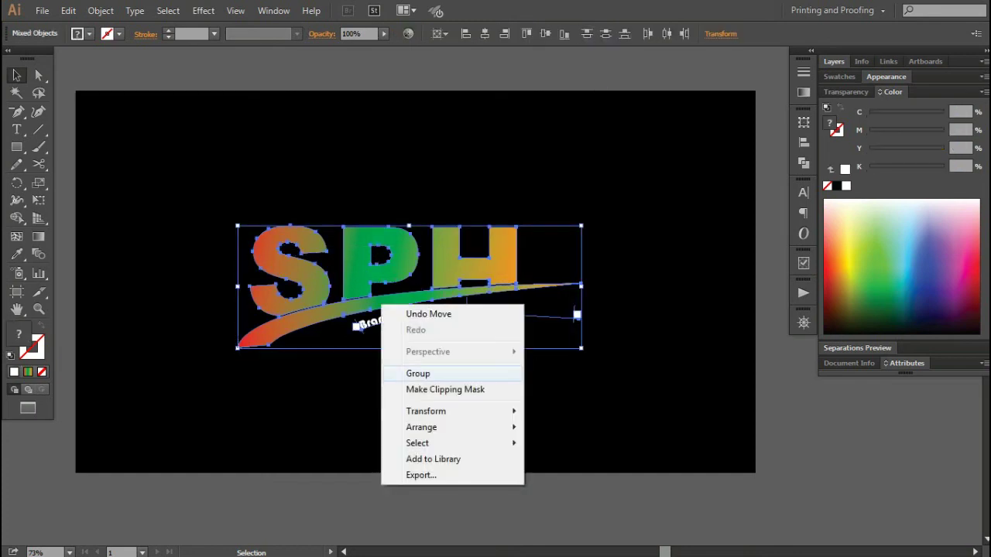
pyautogui.click(422, 374)
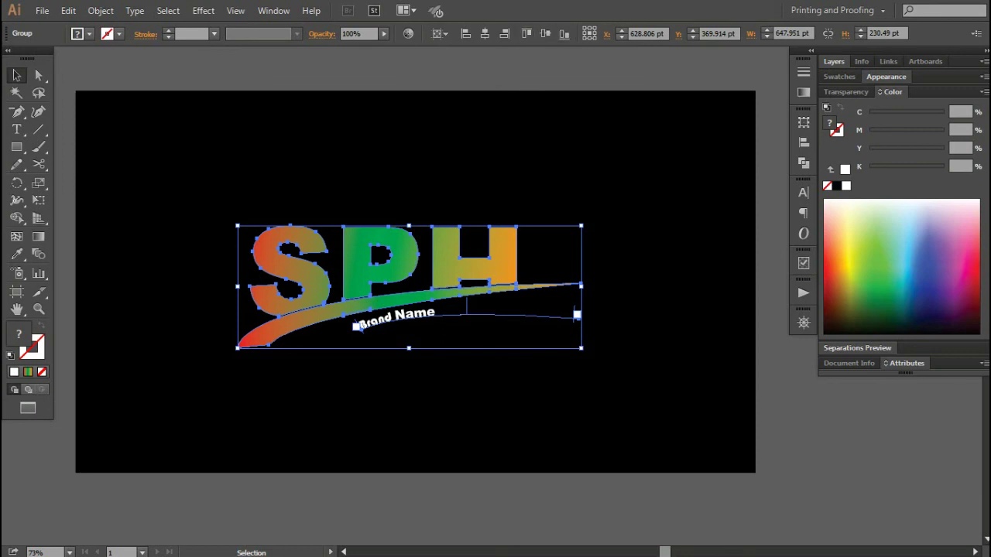
pyautogui.click(439, 33)
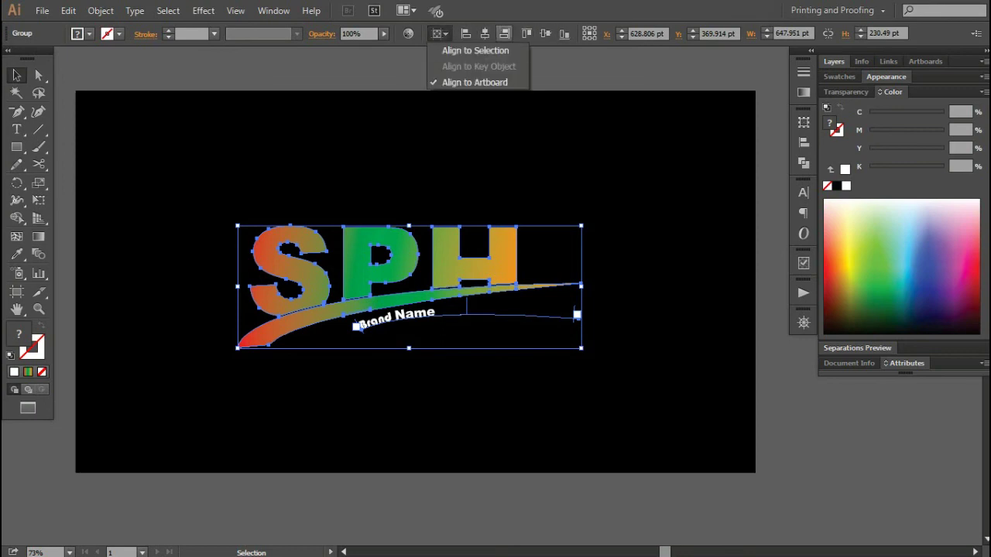
pyautogui.click(484, 33)
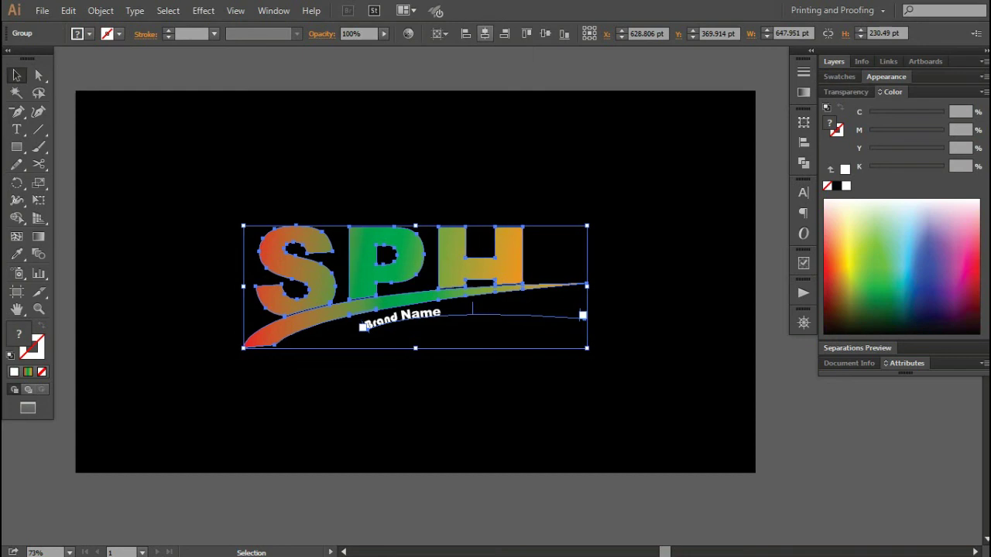
pyautogui.click(545, 33)
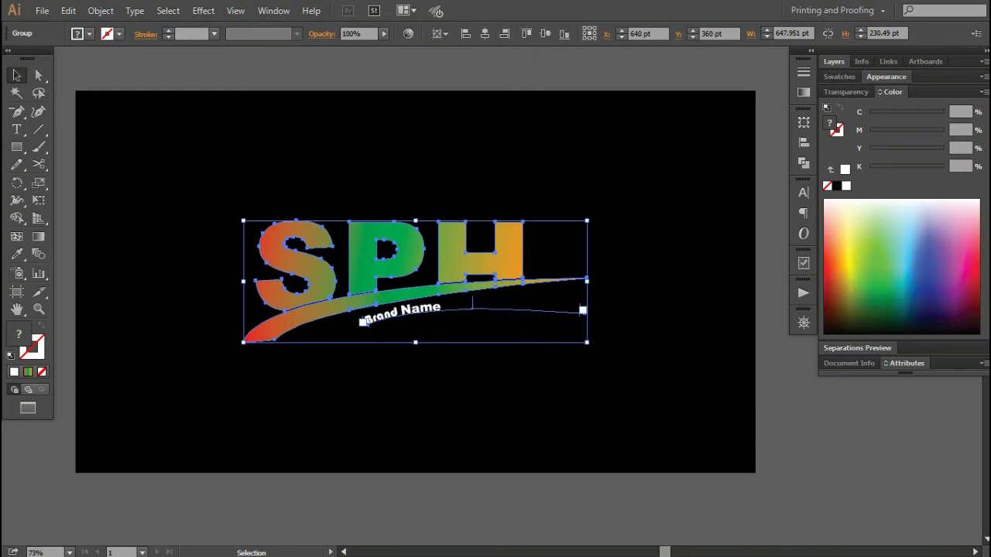
pyautogui.hotkey('ctrl', 'shift', 'a')
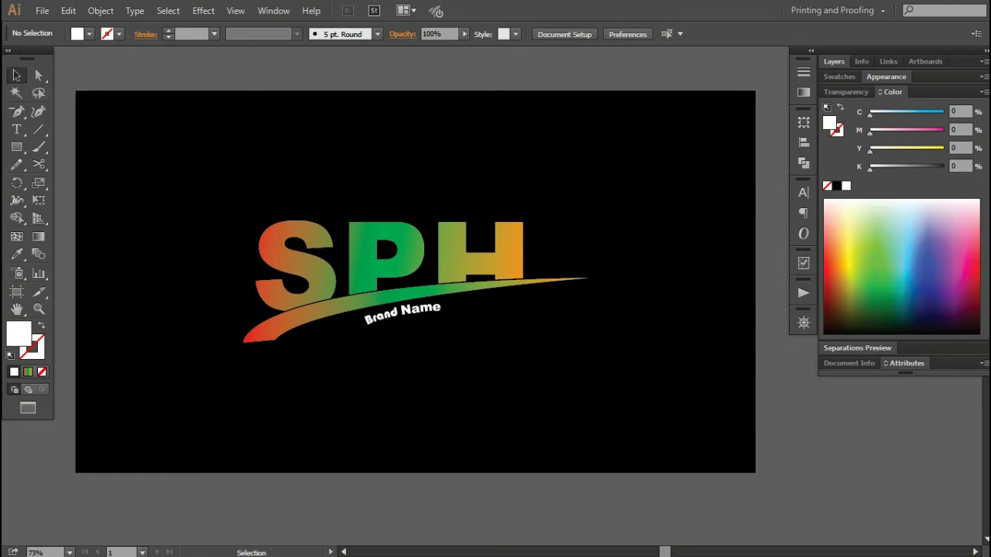
# Switch to RGB colour mode and fill the background rectangle with #000000
pyautogui.click(42, 10)
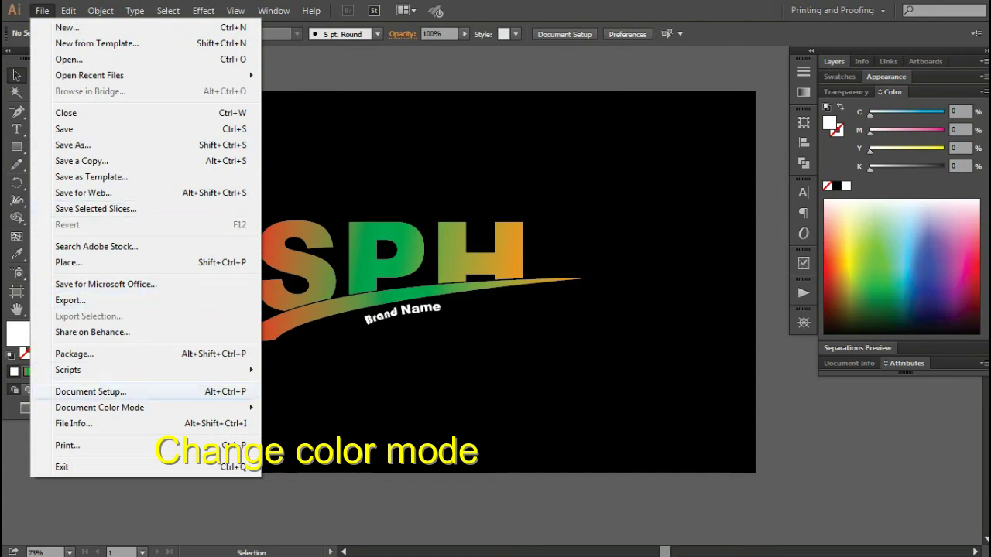
pyautogui.click(325, 423)
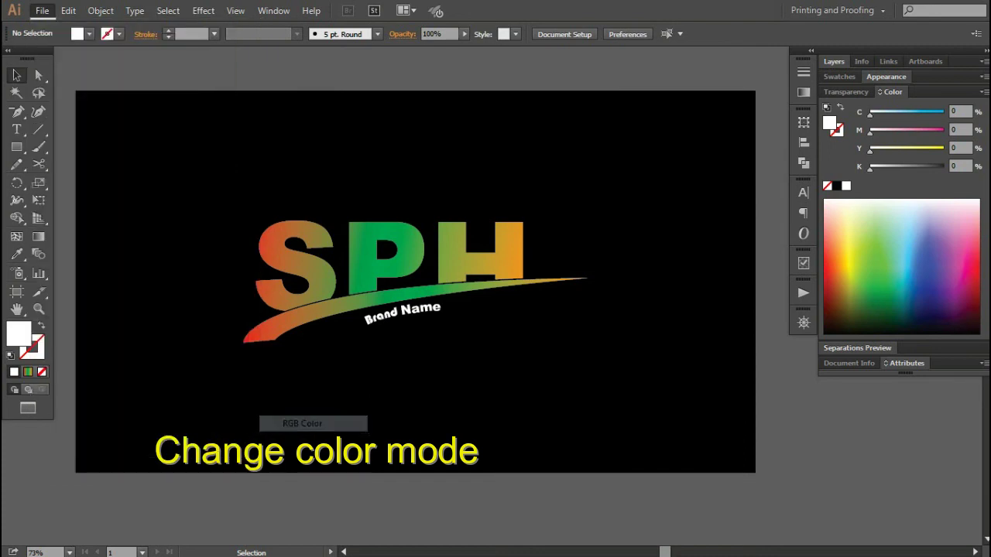
pyautogui.click(658, 403)
pyautogui.doubleClick(19, 333)
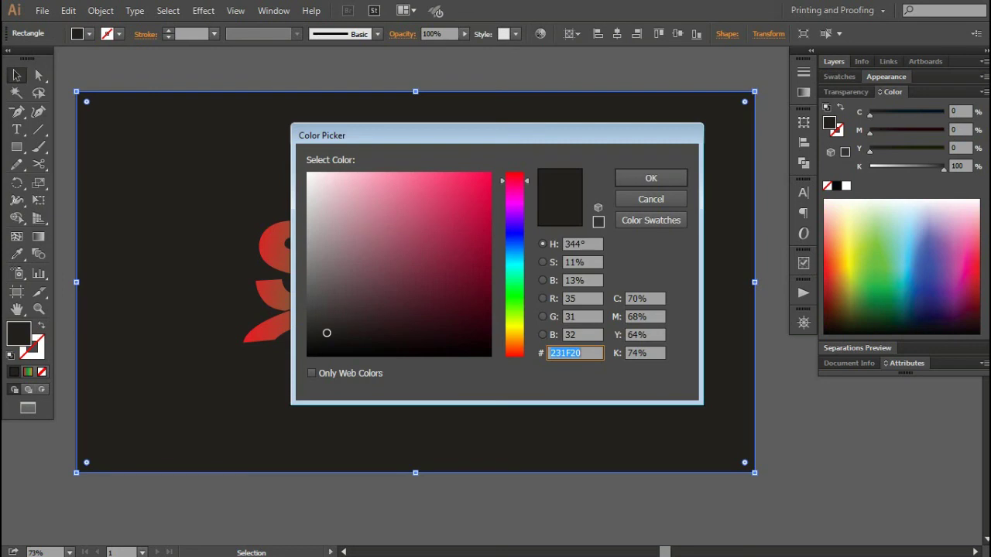
pyautogui.write('000000')
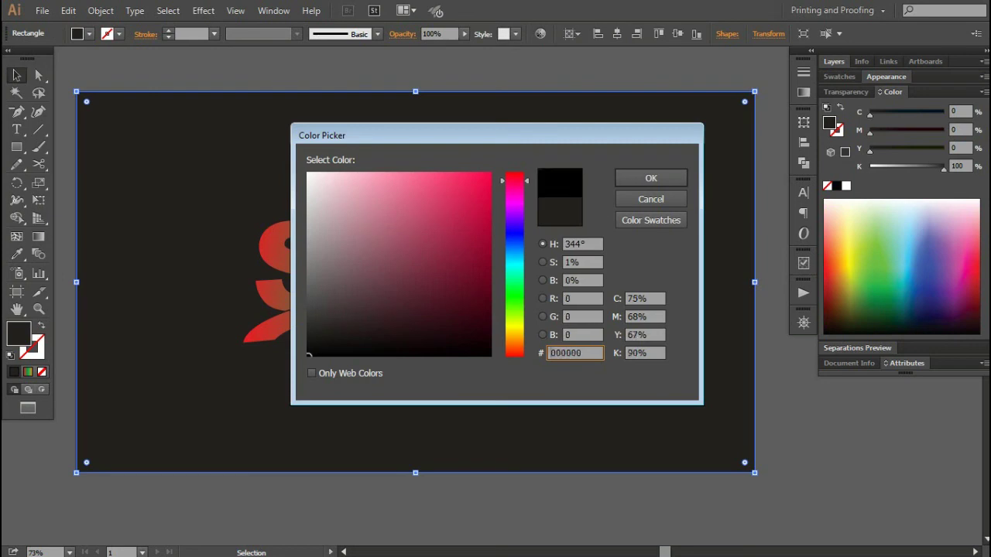
pyautogui.press('Return')
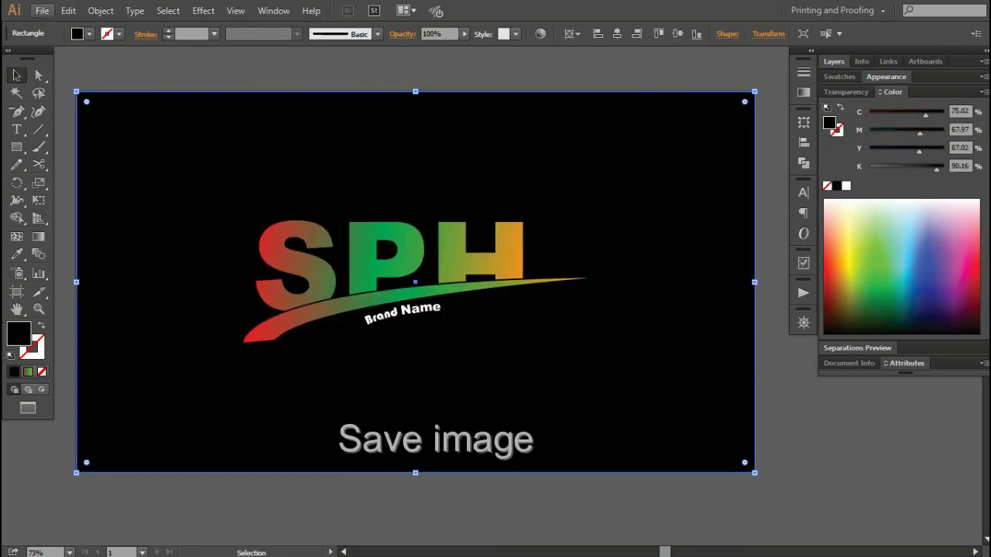
# Export the artwork as a JPEG named 'sph'
pyautogui.click(42, 10)
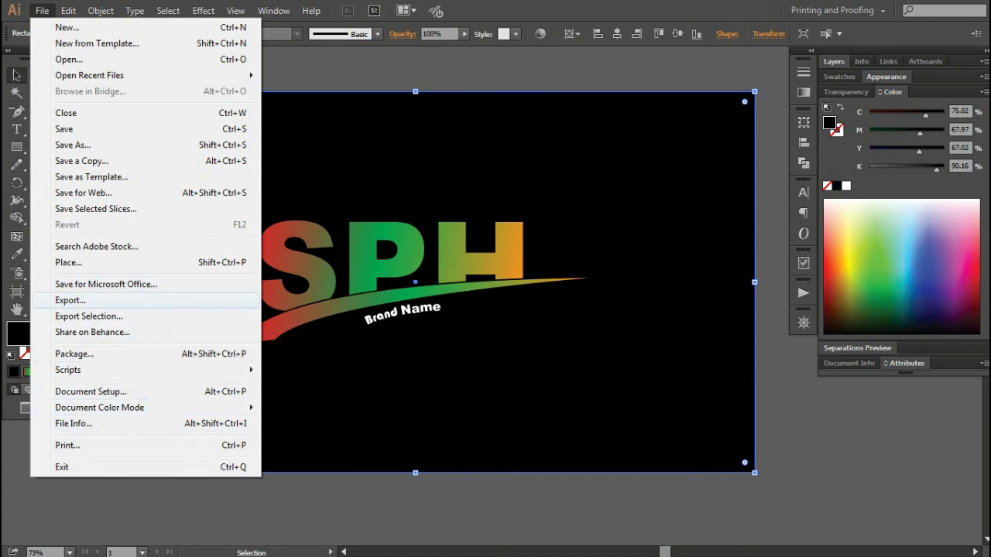
pyautogui.click(70, 300)
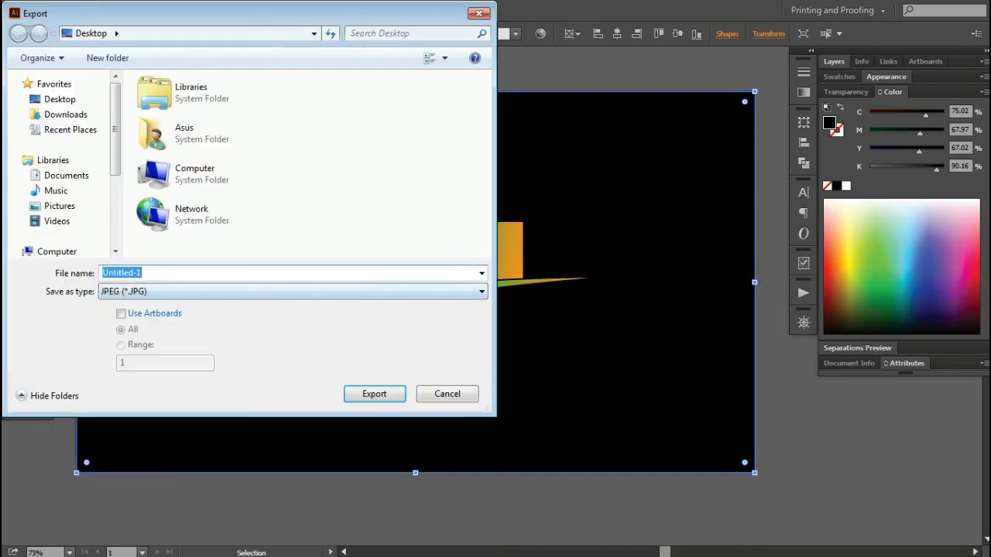
pyautogui.write('sp')
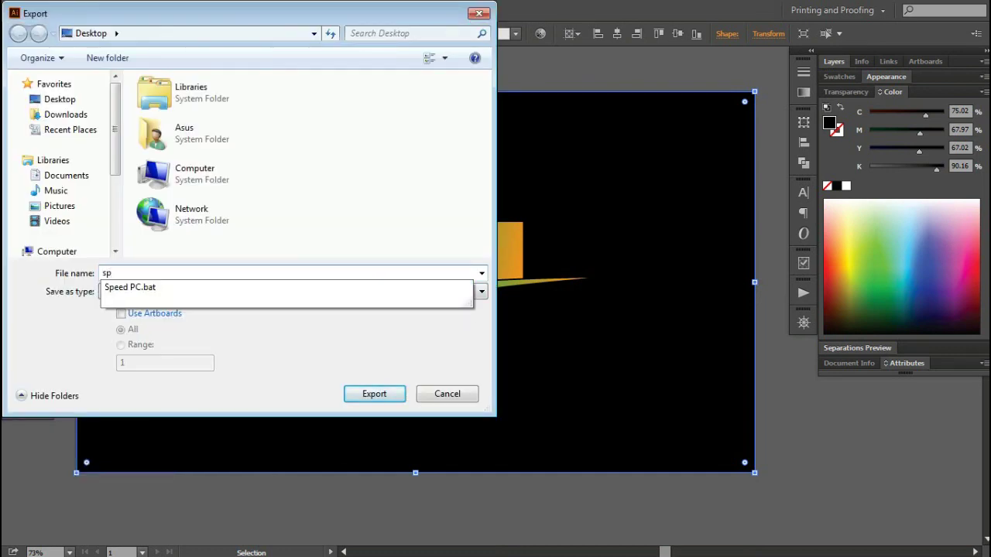
pyautogui.write('h')
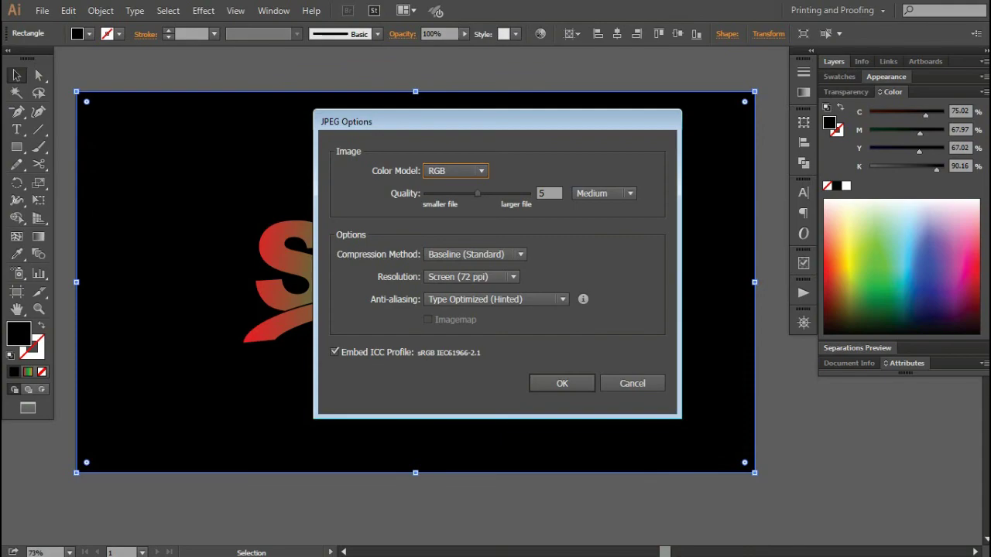